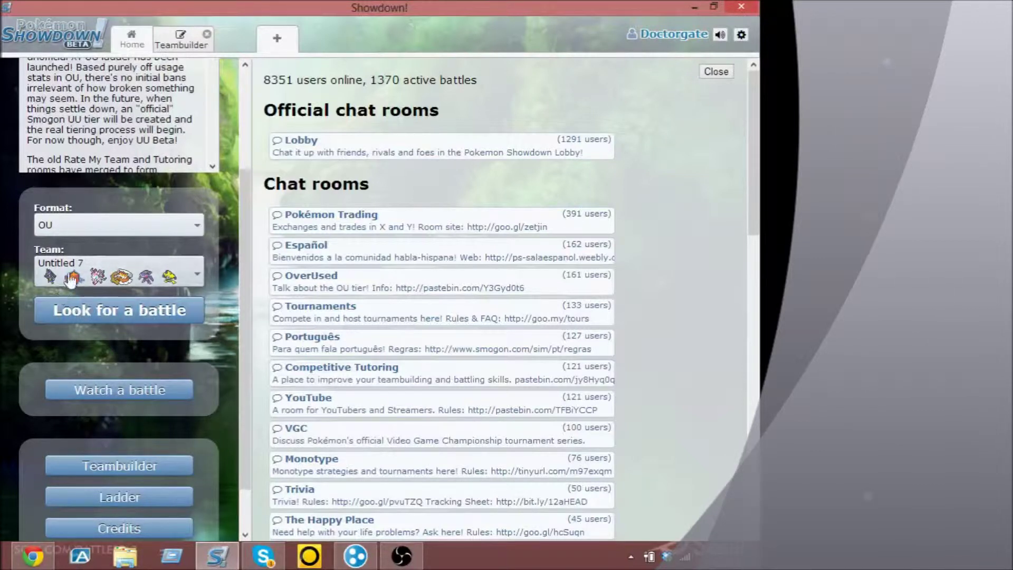
{"action": "left_click", "coordinate": [119, 313]}
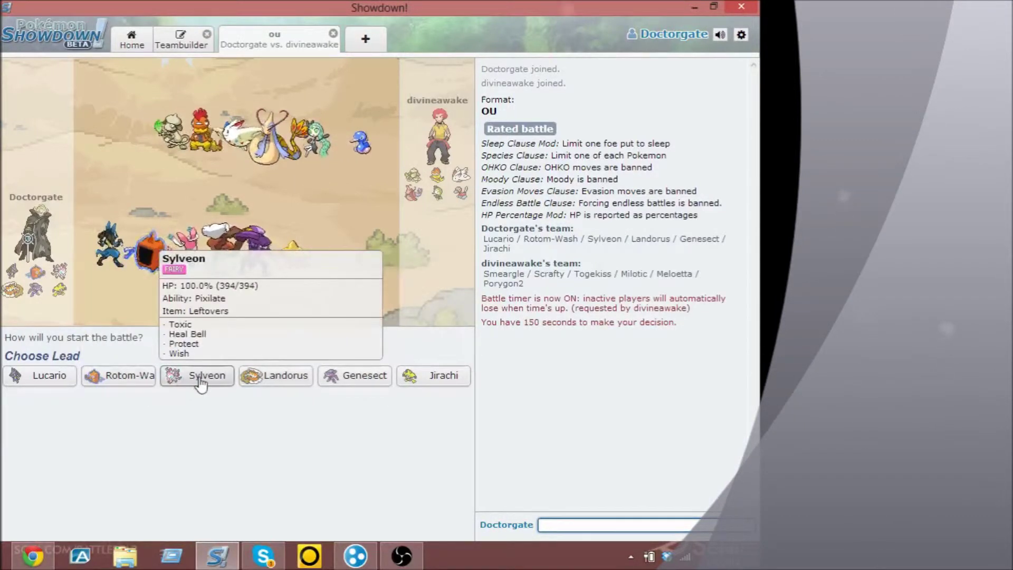
{"action": "mouse_move", "coordinate": [198, 375]}
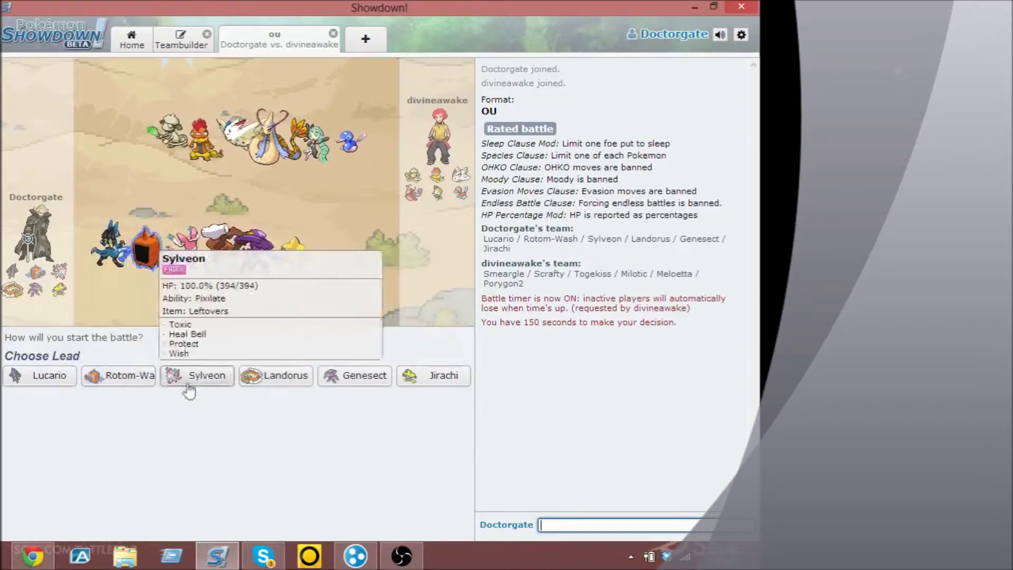
{"action": "left_click", "coordinate": [431, 377]}
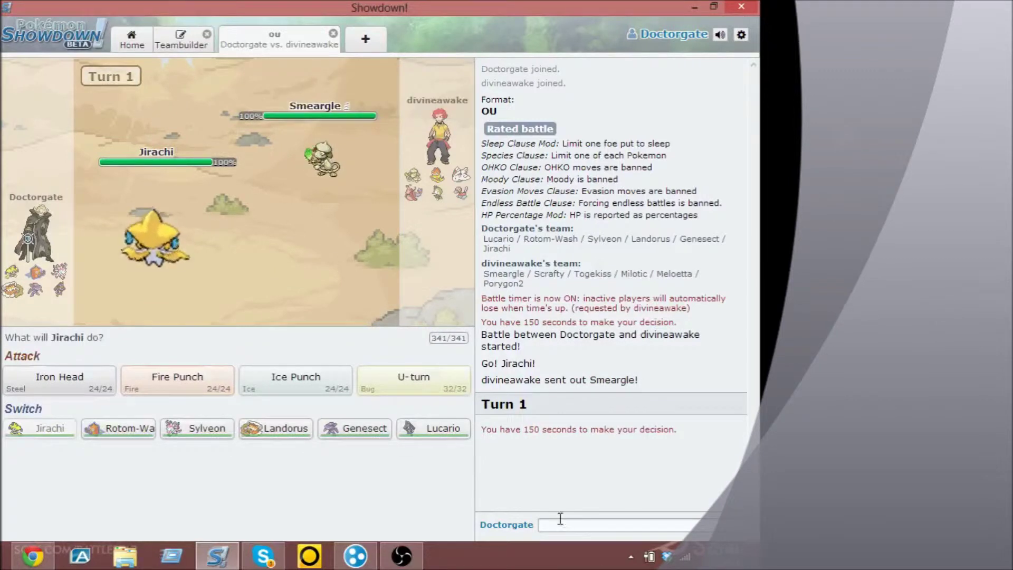
Look up '/data smergal' in chat, then Fire Punch Smeargle down to 24%.
{"action": "left_click", "coordinate": [540, 527]}
{"action": "type", "text": "/data smergal"}
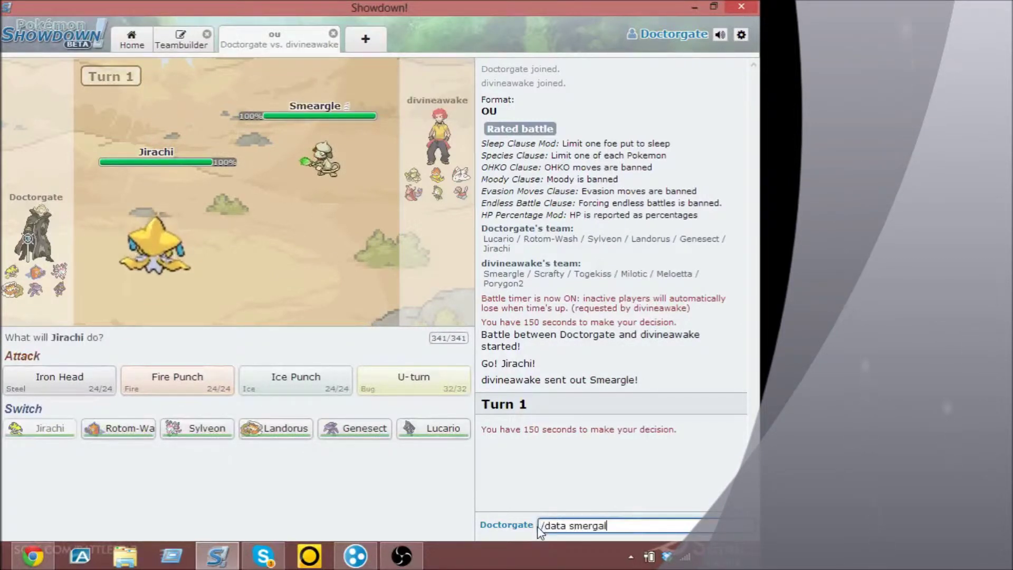
{"action": "key", "text": "Return"}
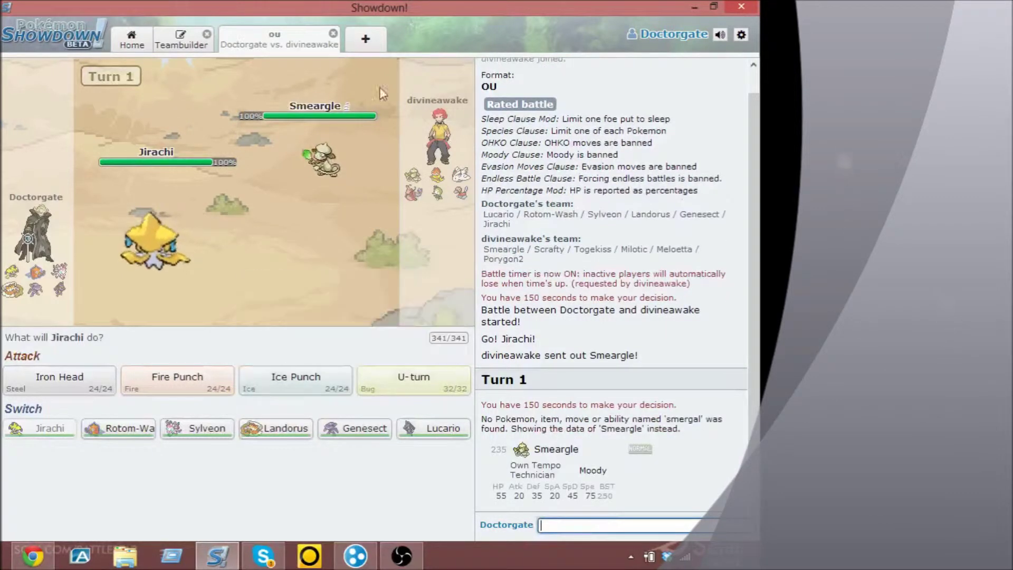
{"action": "mouse_move", "coordinate": [177, 381]}
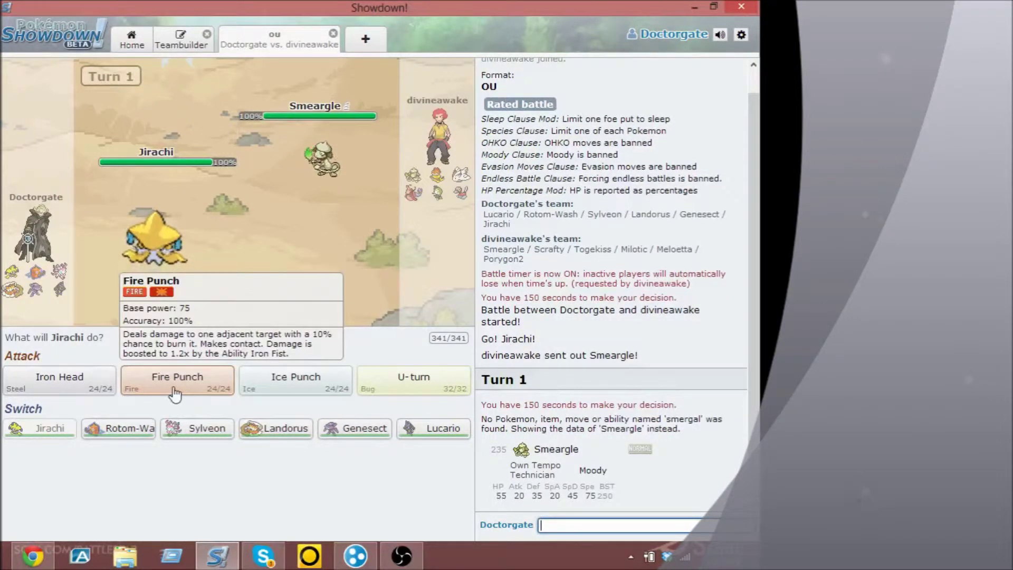
{"action": "left_click", "coordinate": [175, 393]}
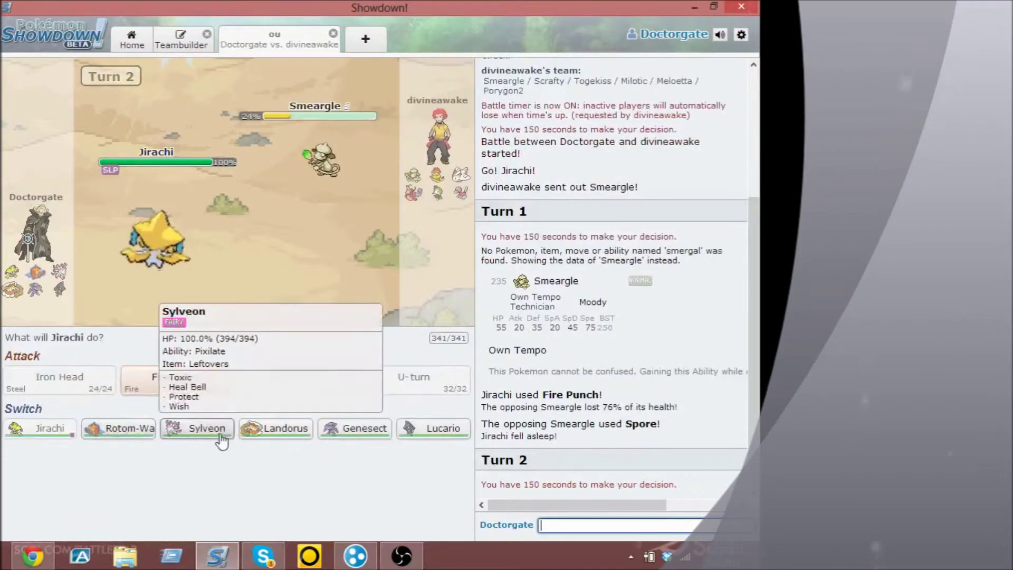
{"action": "mouse_move", "coordinate": [355, 428]}
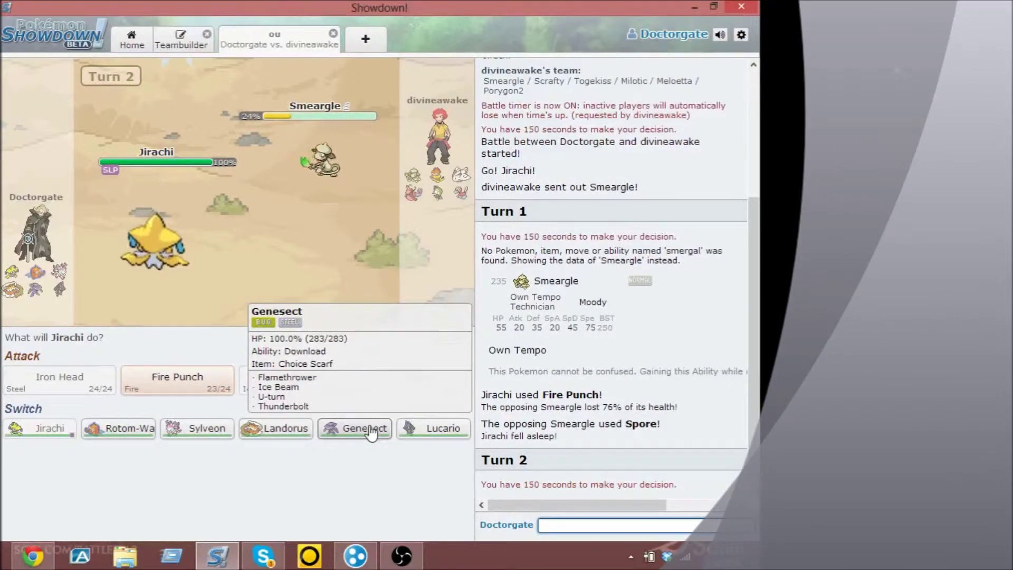
Switch Jirachi to Genesect, U-turn twice into Milotic, and bring in Rotom-Wash.
{"action": "left_click", "coordinate": [371, 432]}
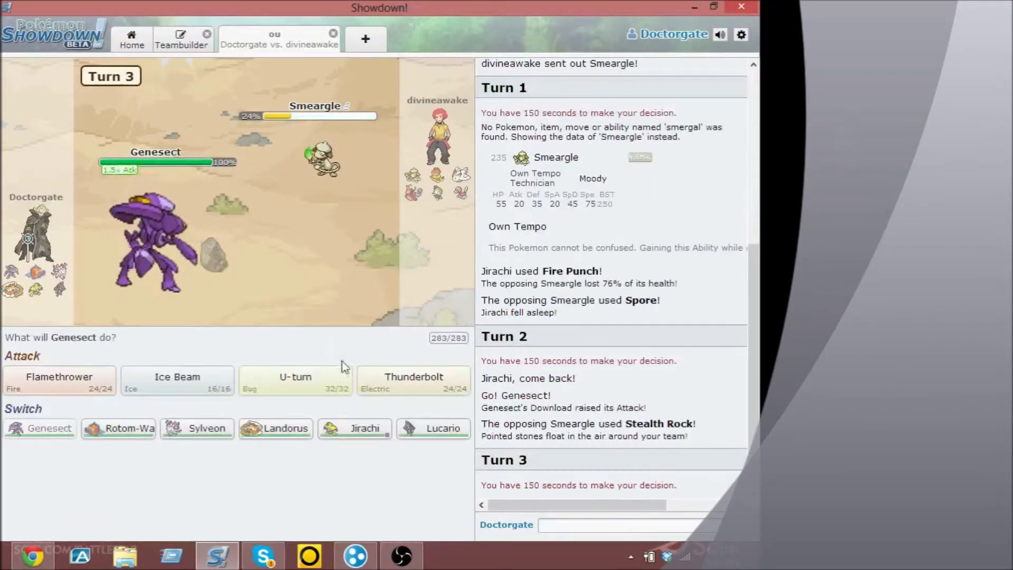
{"action": "left_click", "coordinate": [279, 393]}
{"action": "mouse_move", "coordinate": [295, 381]}
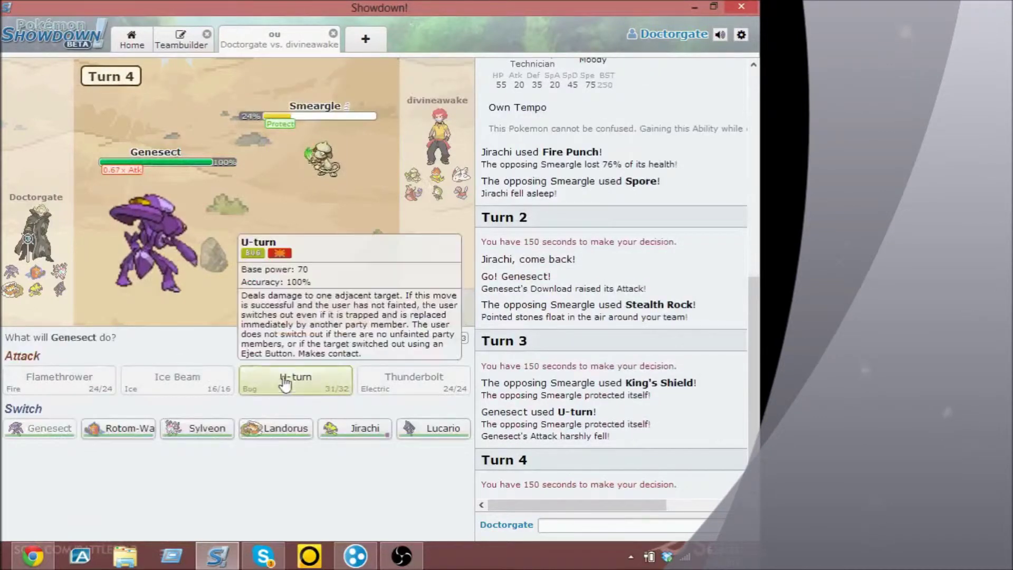
{"action": "left_click", "coordinate": [285, 383]}
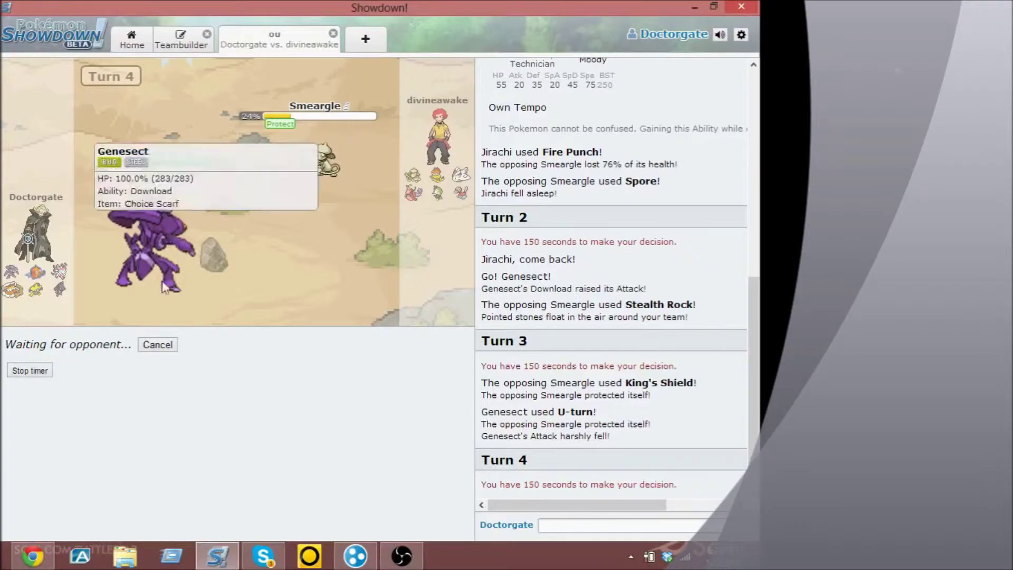
{"action": "mouse_move", "coordinate": [153, 241]}
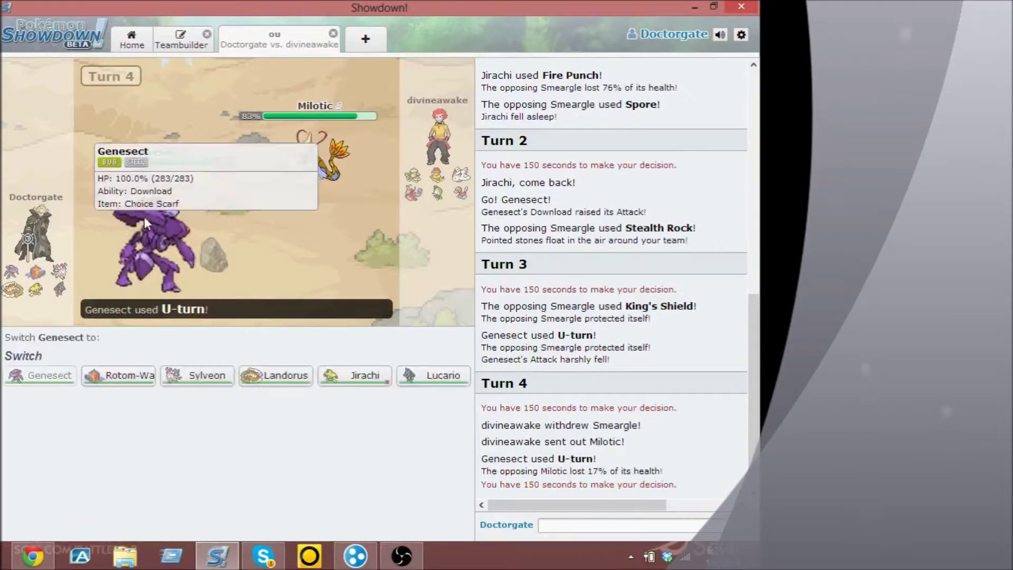
{"action": "left_click", "coordinate": [122, 377]}
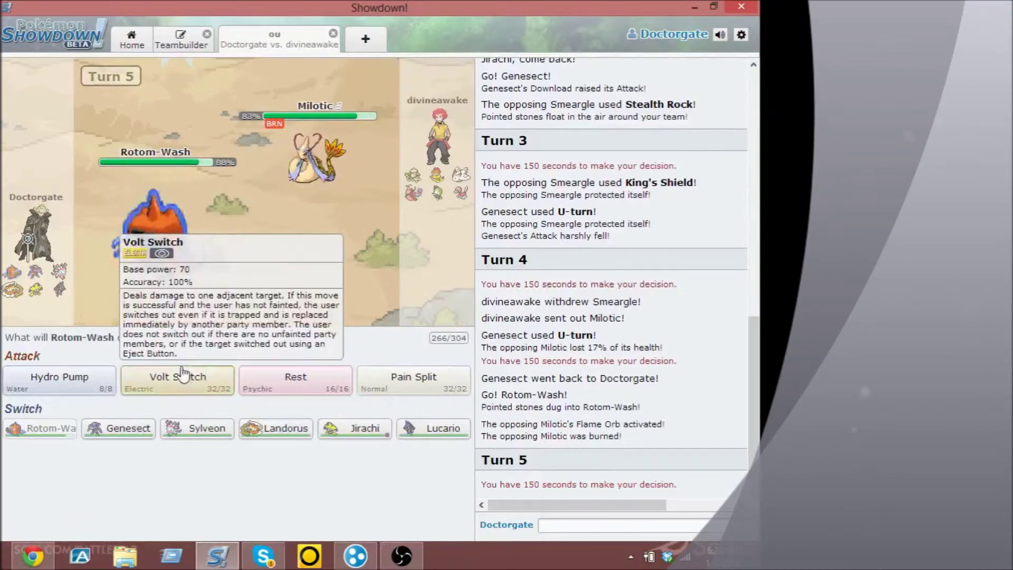
Volt Switch Milotic for 42%, check Flame Orb's data in chat, and send in Sylveon.
{"action": "left_click", "coordinate": [174, 375]}
{"action": "mouse_move", "coordinate": [316, 158]}
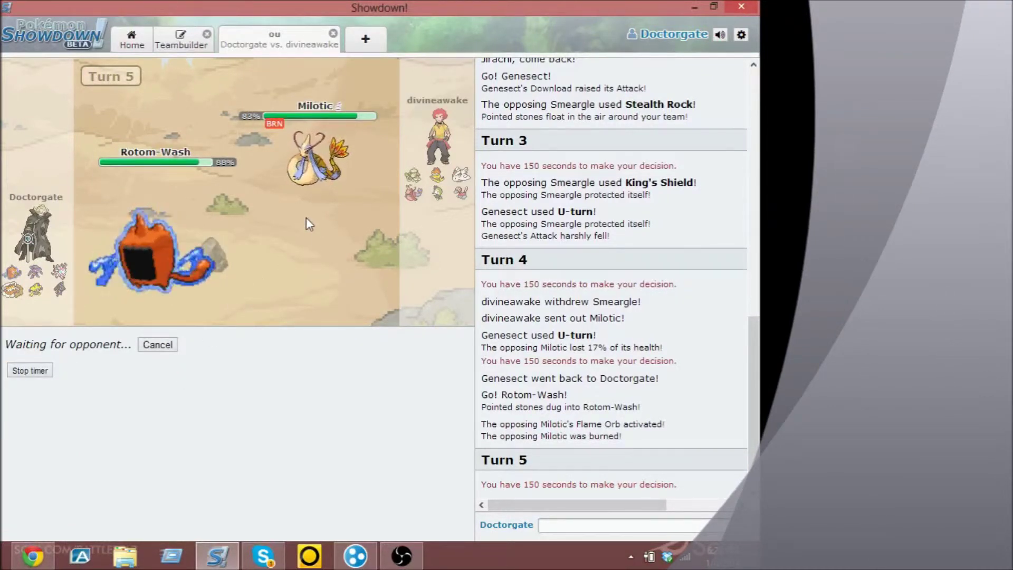
{"action": "left_click", "coordinate": [634, 525]}
{"action": "type", "text": "/dta"}
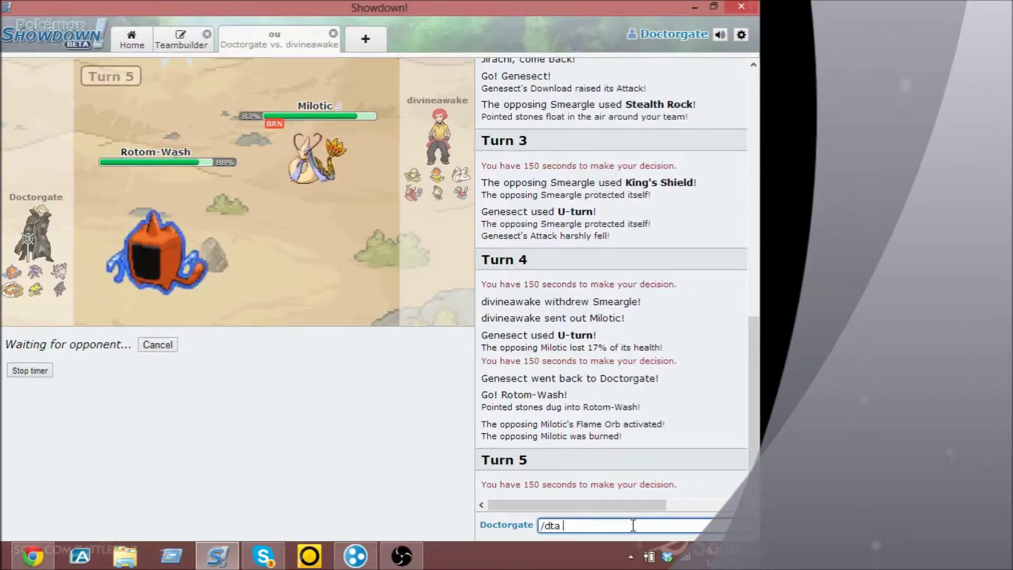
{"action": "key", "text": "BackSpace"}
{"action": "key", "text": "BackSpace"}
{"action": "key", "text": "BackSpace"}
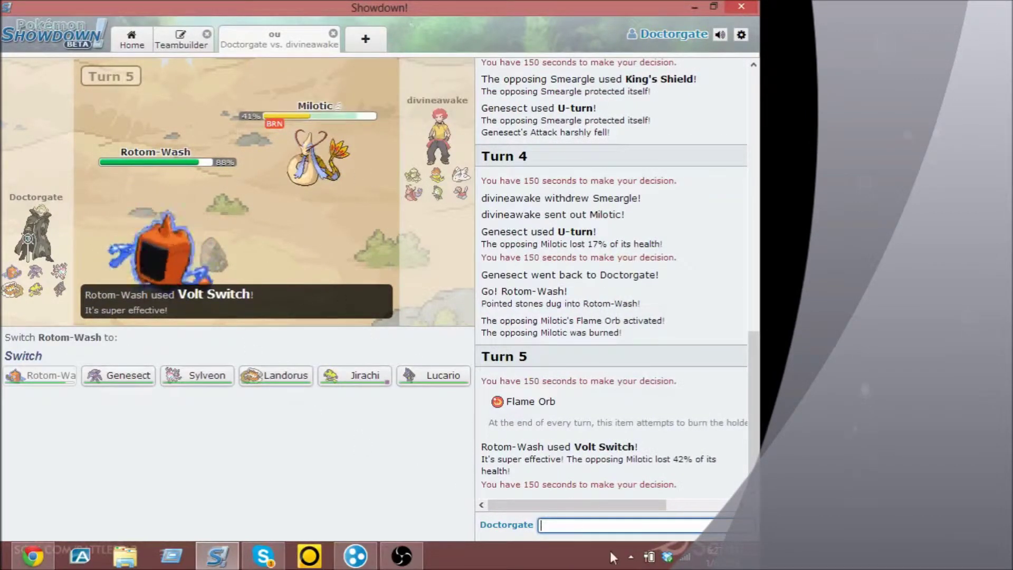
{"action": "mouse_move", "coordinate": [198, 376]}
{"action": "left_click", "coordinate": [197, 379]}
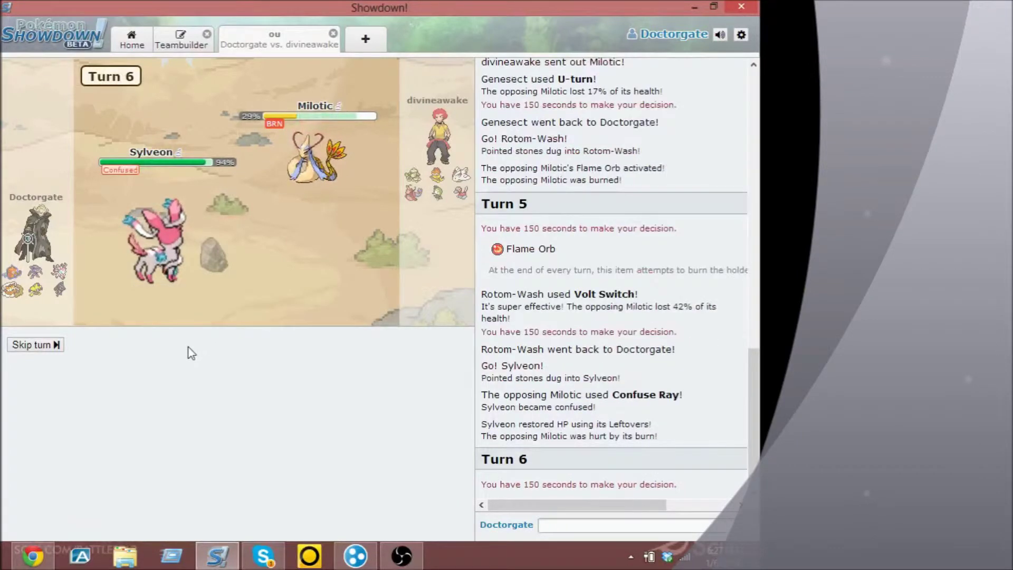
Use Sylveon's Heal Bell, switch to Genesect, and Thunderbolt Milotic down to 21%.
{"action": "left_click", "coordinate": [199, 376]}
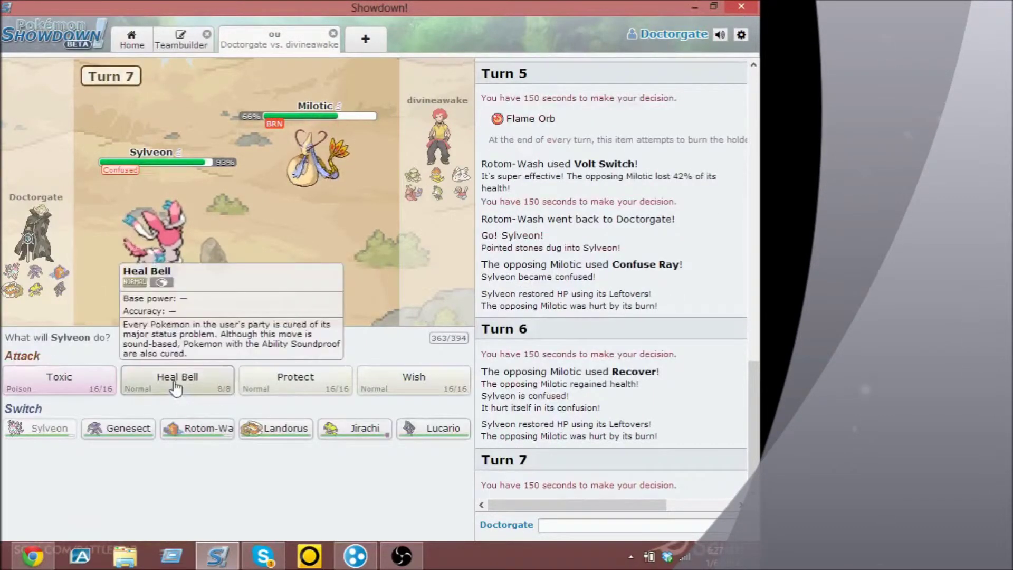
{"action": "left_click", "coordinate": [176, 387]}
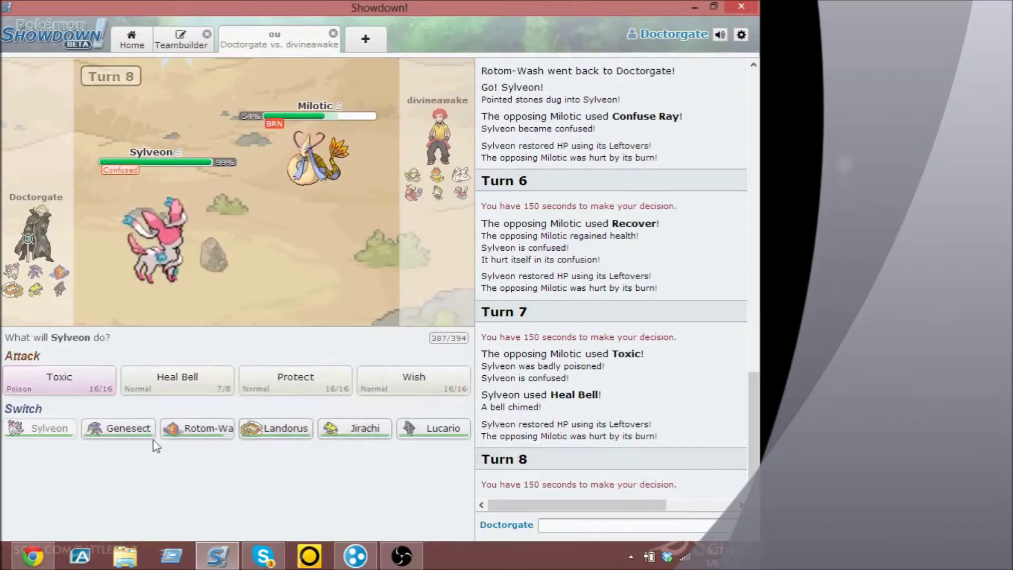
{"action": "mouse_move", "coordinate": [120, 428]}
{"action": "left_click", "coordinate": [124, 432]}
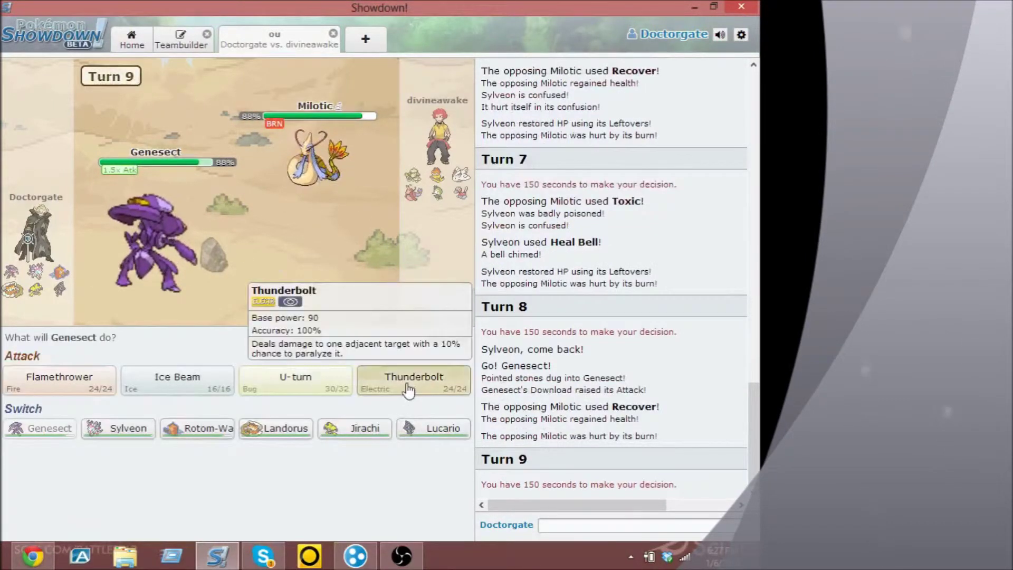
{"action": "left_click", "coordinate": [406, 375]}
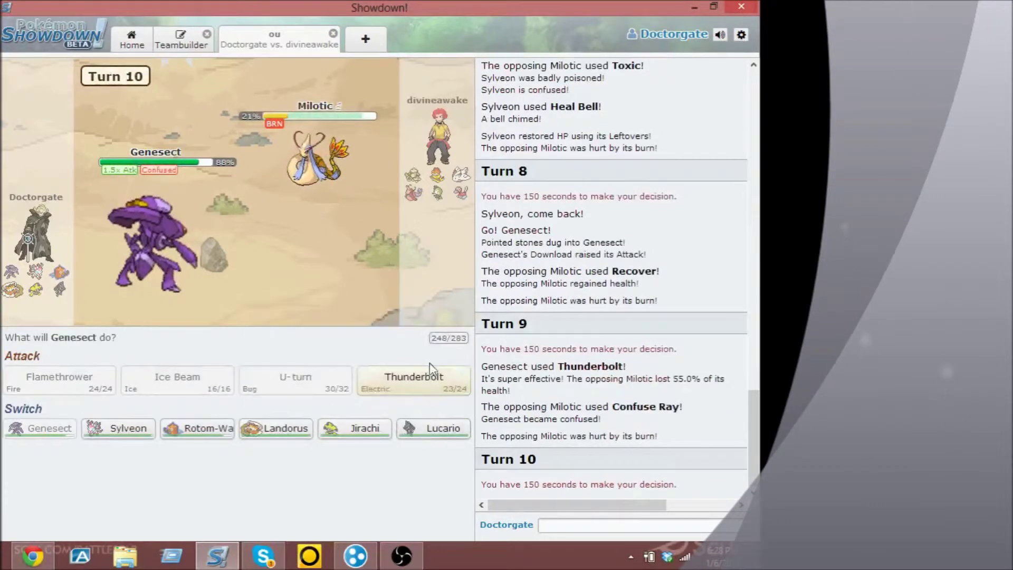
Thunderbolt Milotic twice, then switch Genesect to Jirachi, reselecting the switch once.
{"action": "left_click", "coordinate": [432, 370]}
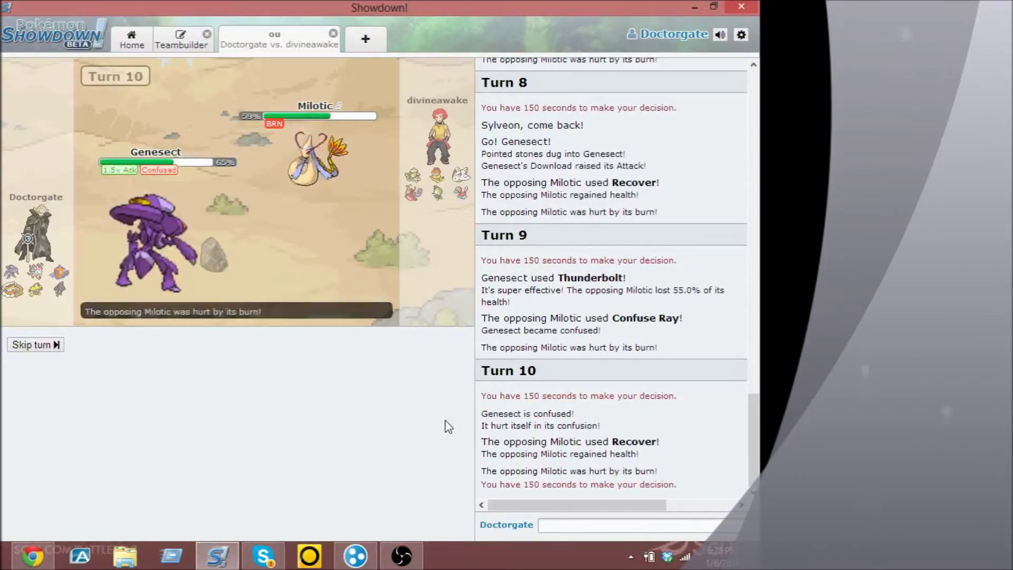
{"action": "left_click", "coordinate": [444, 383]}
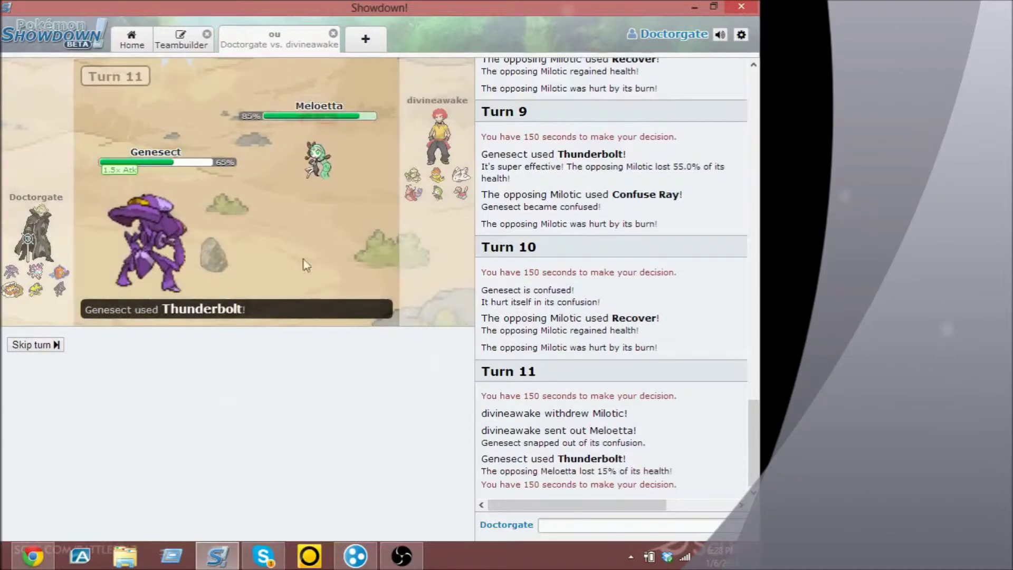
{"action": "mouse_move", "coordinate": [317, 159]}
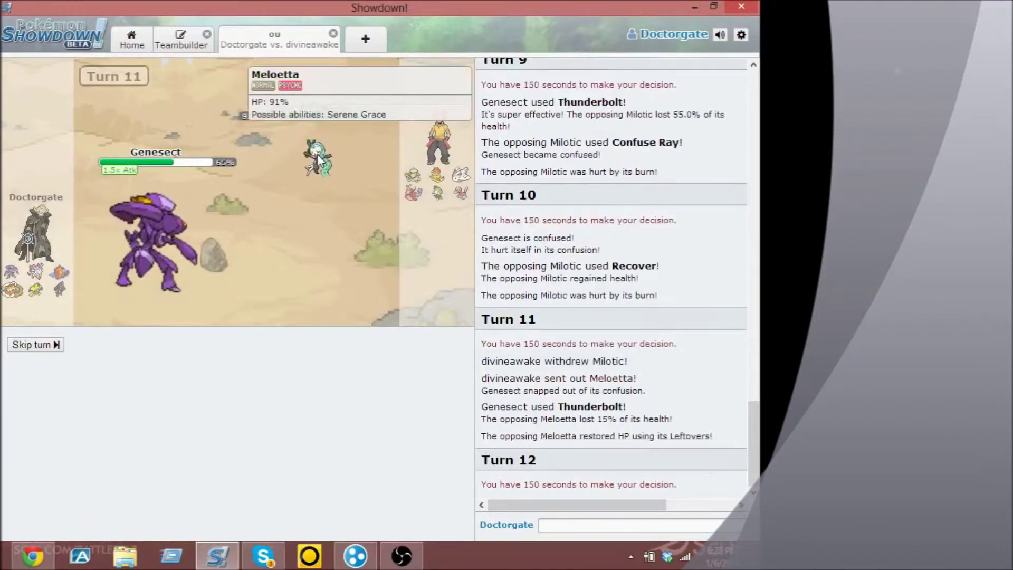
{"action": "left_click", "coordinate": [350, 425]}
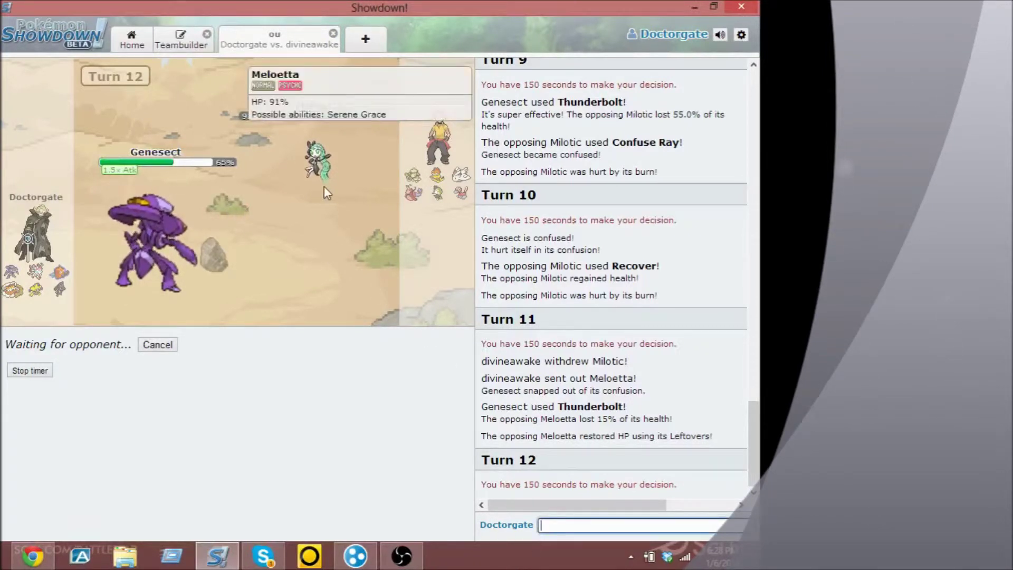
{"action": "left_click", "coordinate": [154, 346]}
{"action": "left_click", "coordinate": [352, 425]}
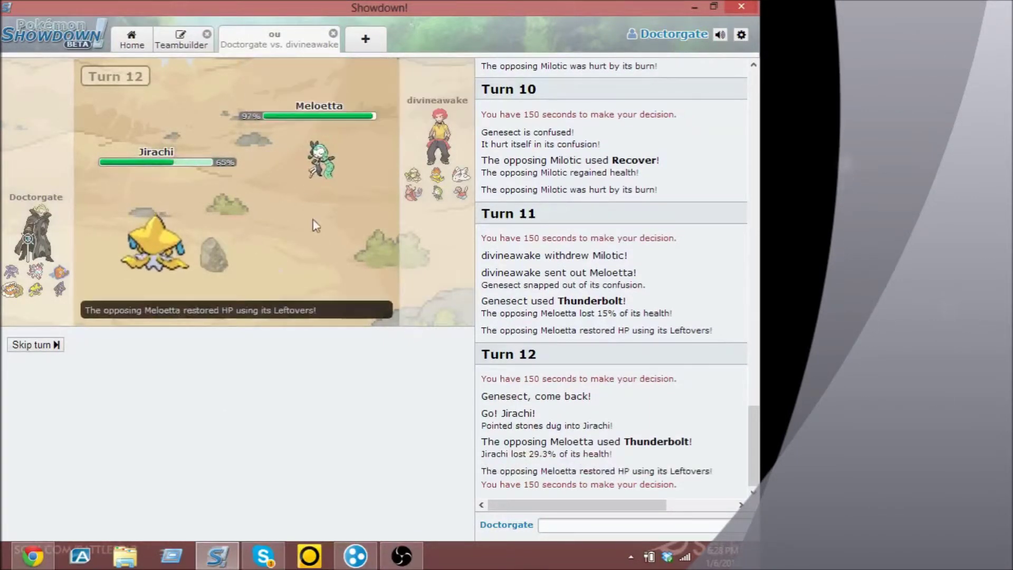
U-turn into Landorus and set Stealth Rock on the opponent's side.
{"action": "left_click", "coordinate": [396, 384]}
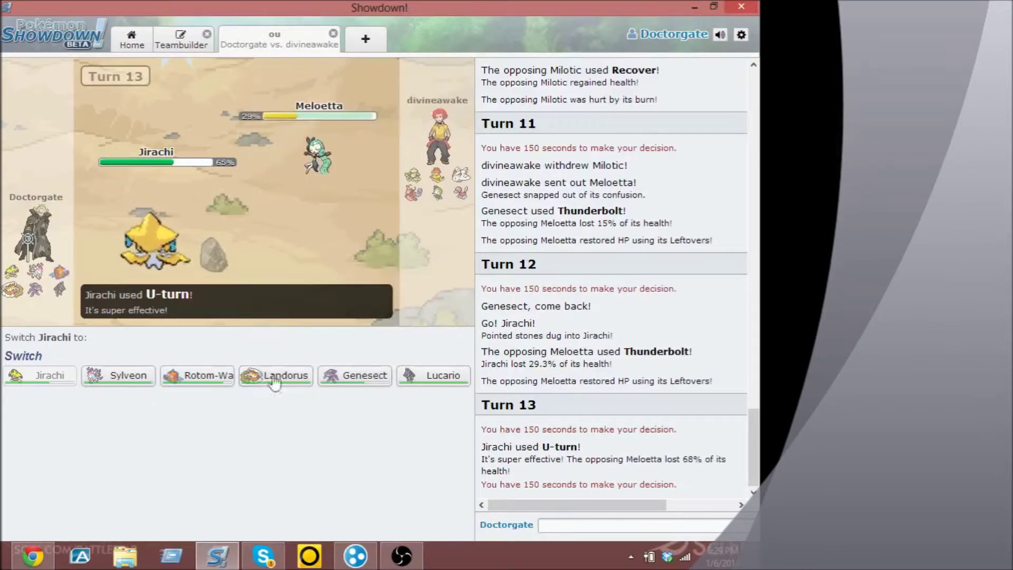
{"action": "left_click", "coordinate": [273, 377]}
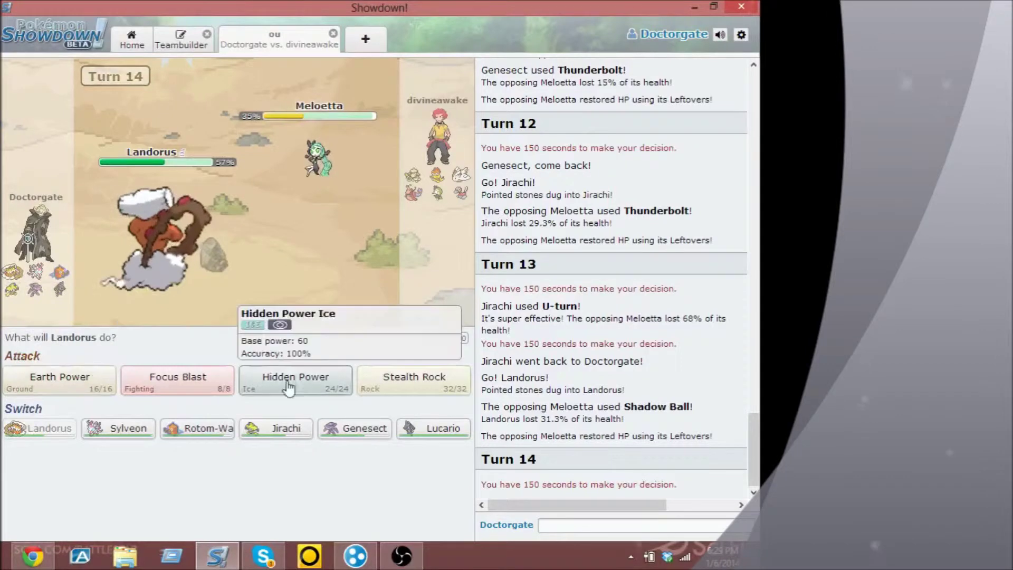
{"action": "left_click", "coordinate": [420, 388]}
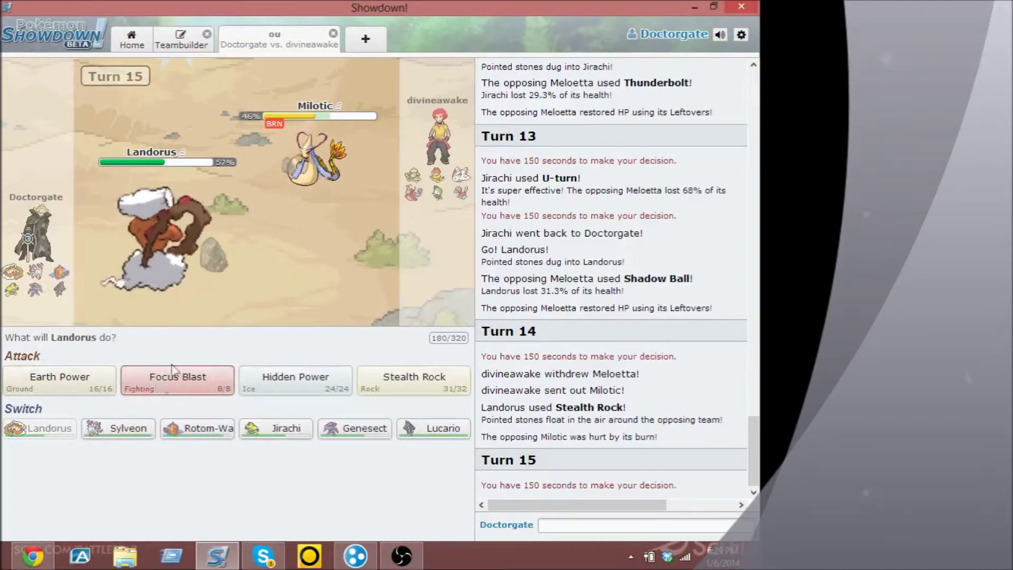
Knock out Milotic, Smeargle and Meloetta with Focus Blast and Earth Power.
{"action": "left_click", "coordinate": [194, 381]}
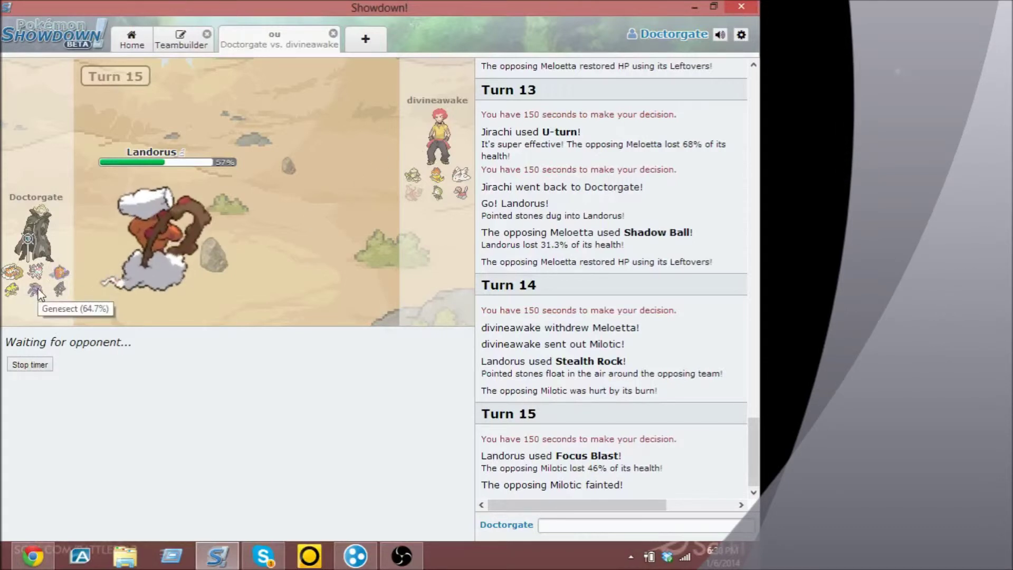
{"action": "mouse_move", "coordinate": [59, 381]}
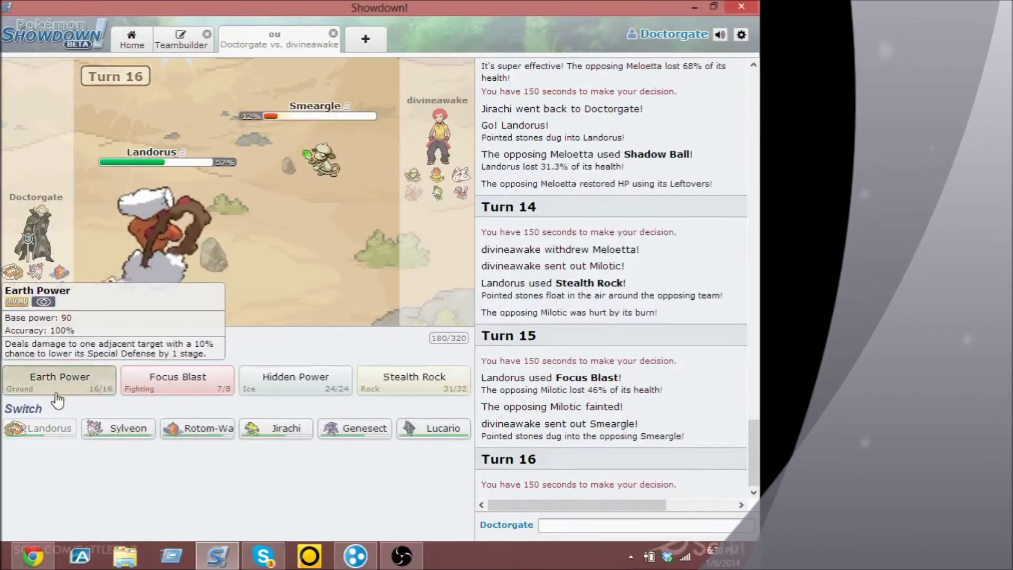
{"action": "left_click", "coordinate": [60, 380]}
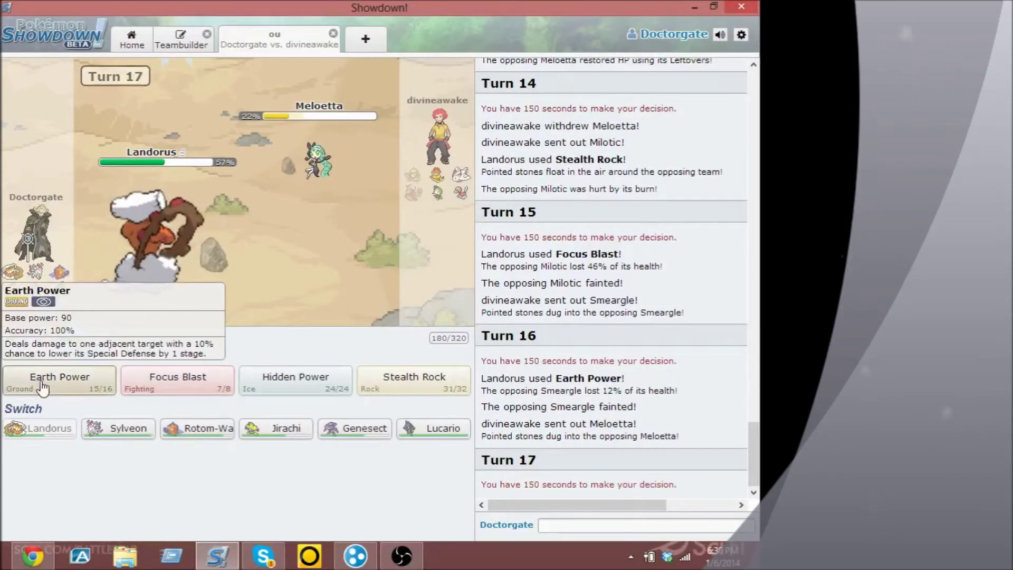
{"action": "left_click", "coordinate": [50, 379]}
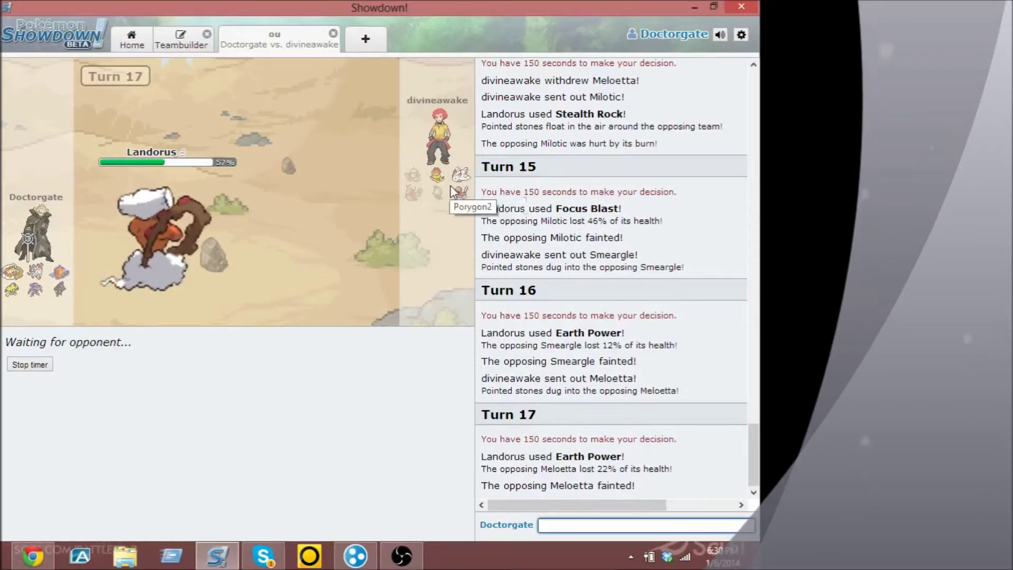
{"action": "scroll", "coordinate": [584, 389], "scroll_direction": "up", "scroll_amount": 5}
{"action": "scroll", "coordinate": [528, 264], "scroll_direction": "down", "scroll_amount": 5}
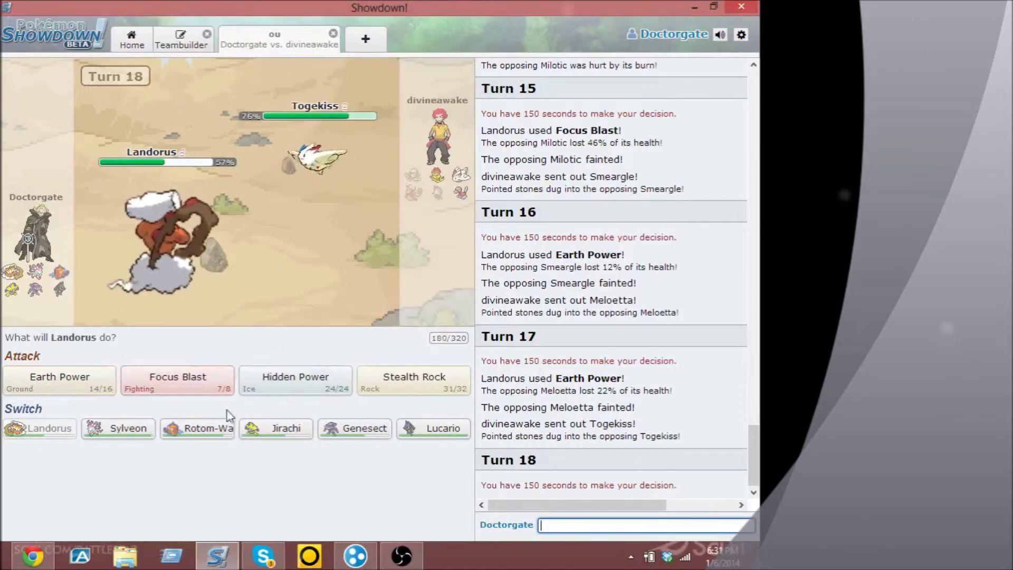
Open the damage calculator and set Pokemon 1 to Landorus.
{"action": "left_click", "coordinate": [34, 556]}
{"action": "left_click", "coordinate": [178, 287]}
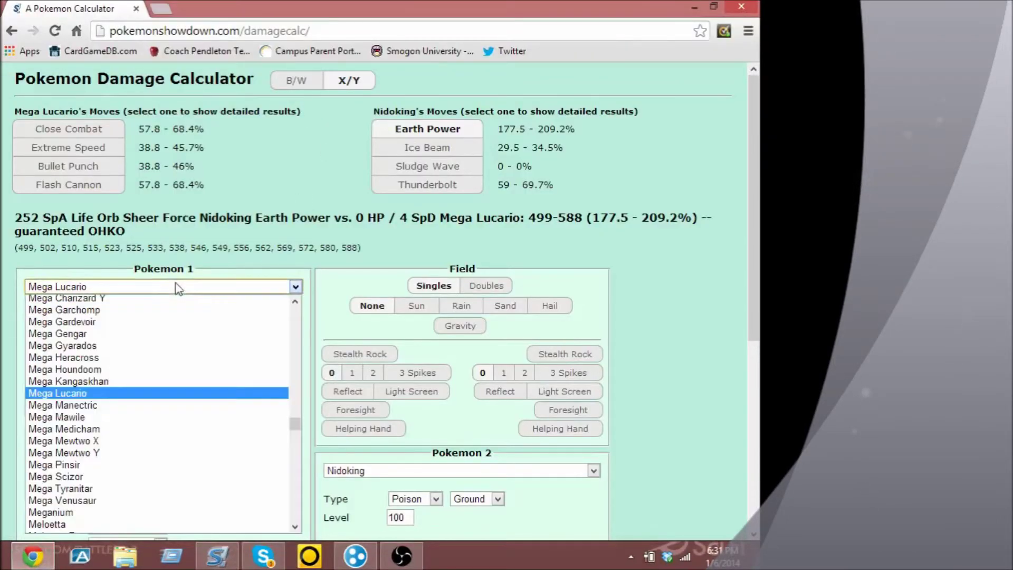
{"action": "key", "text": "q"}
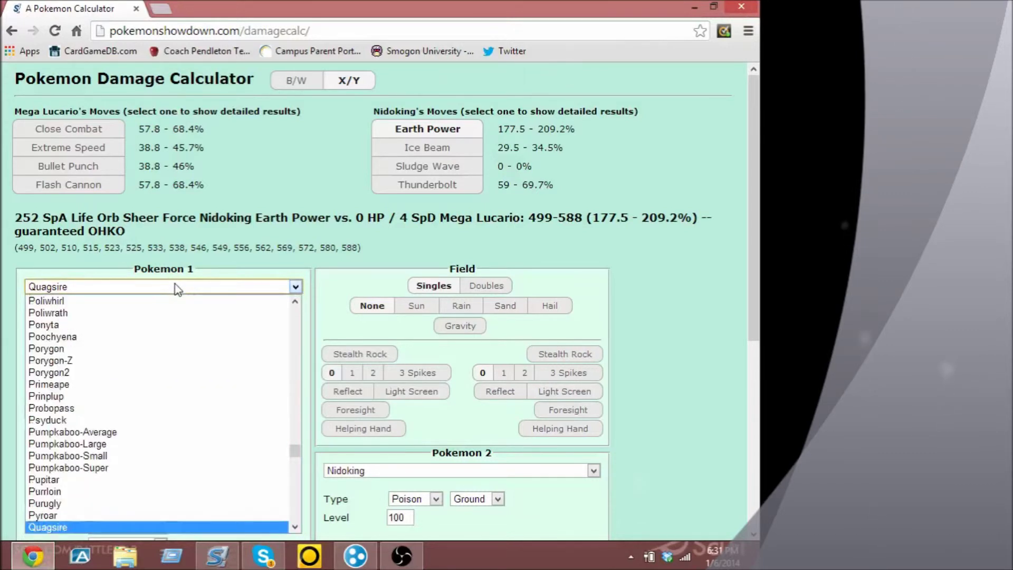
{"action": "key", "text": "l"}
{"action": "key", "text": "Down"}
{"action": "key", "text": "Down"}
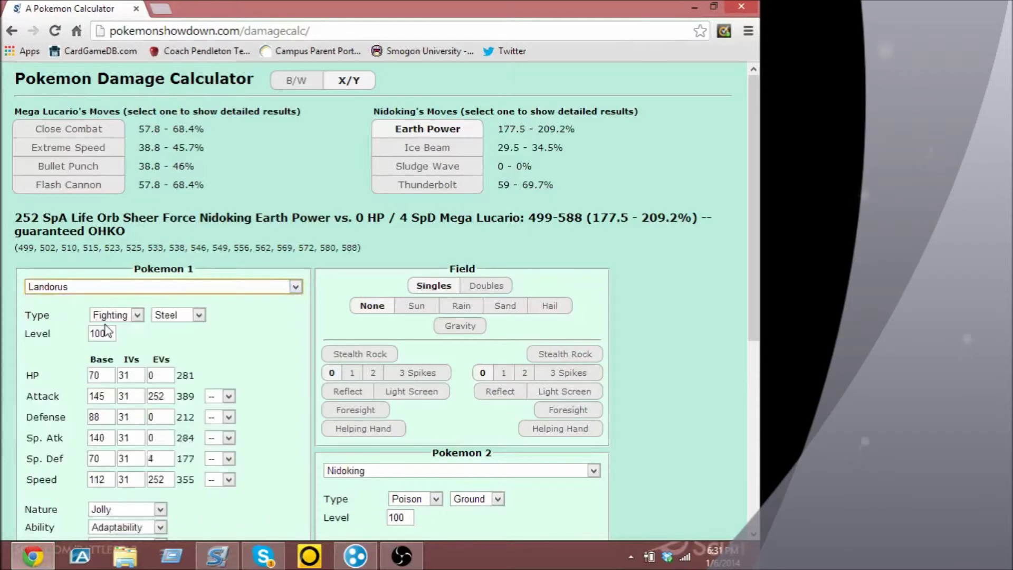
{"action": "key", "text": "Return"}
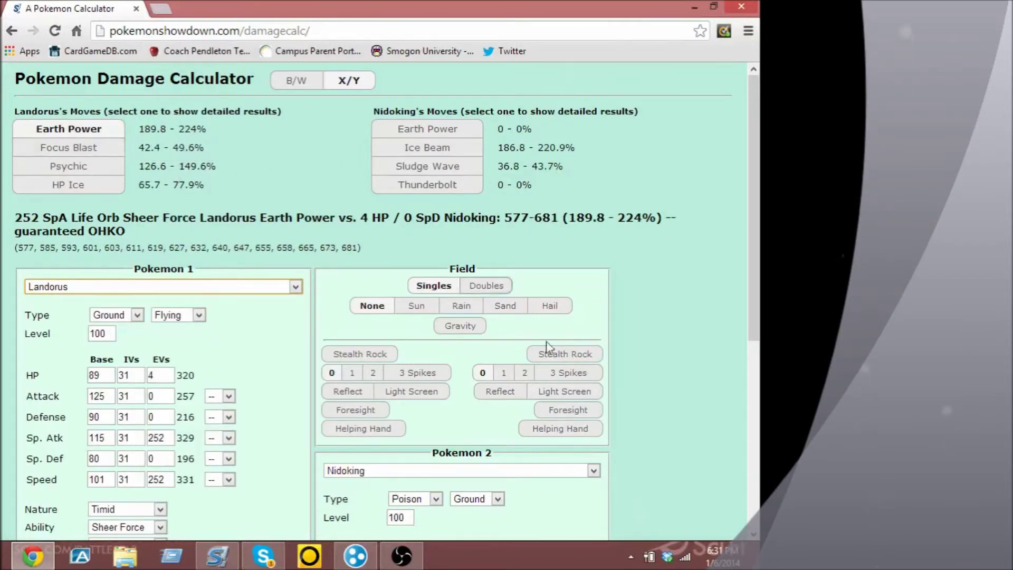
Set Pokemon 2 to Togekiss and read Hidden Power Ice's 27–32.6% damage.
{"action": "left_click", "coordinate": [461, 471]}
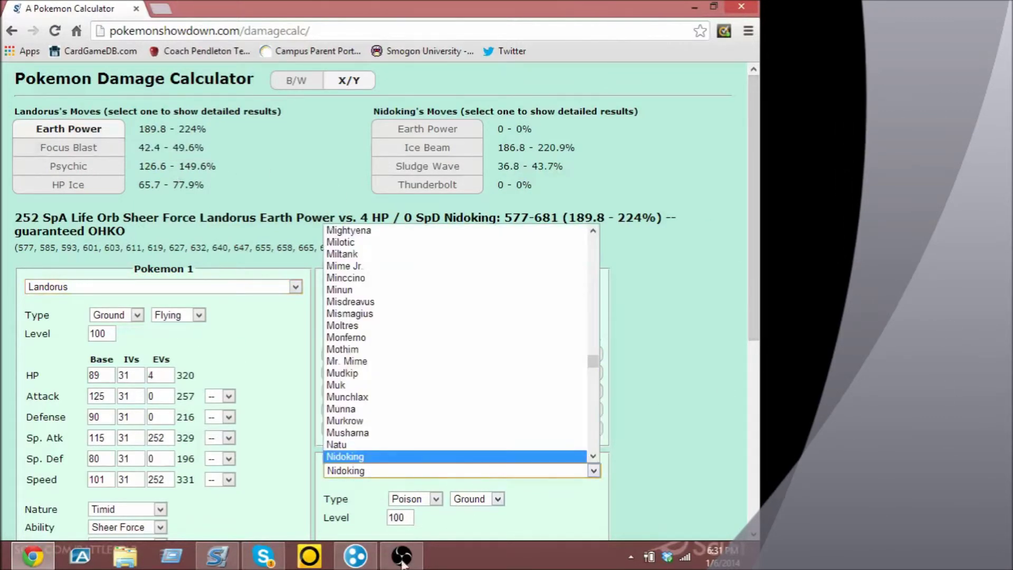
{"action": "left_click", "coordinate": [217, 556]}
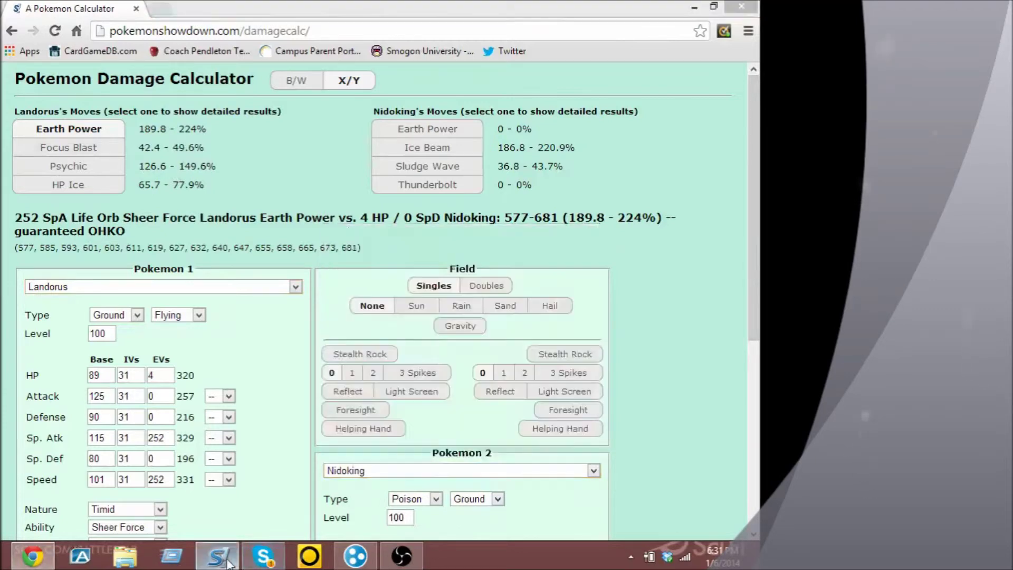
{"action": "left_click", "coordinate": [44, 554]}
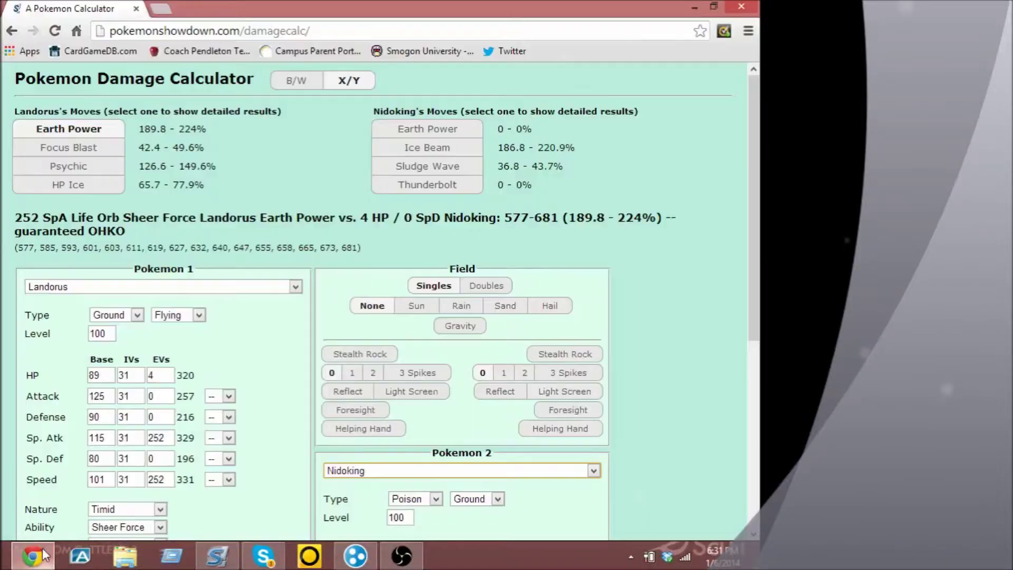
{"action": "left_click", "coordinate": [475, 472]}
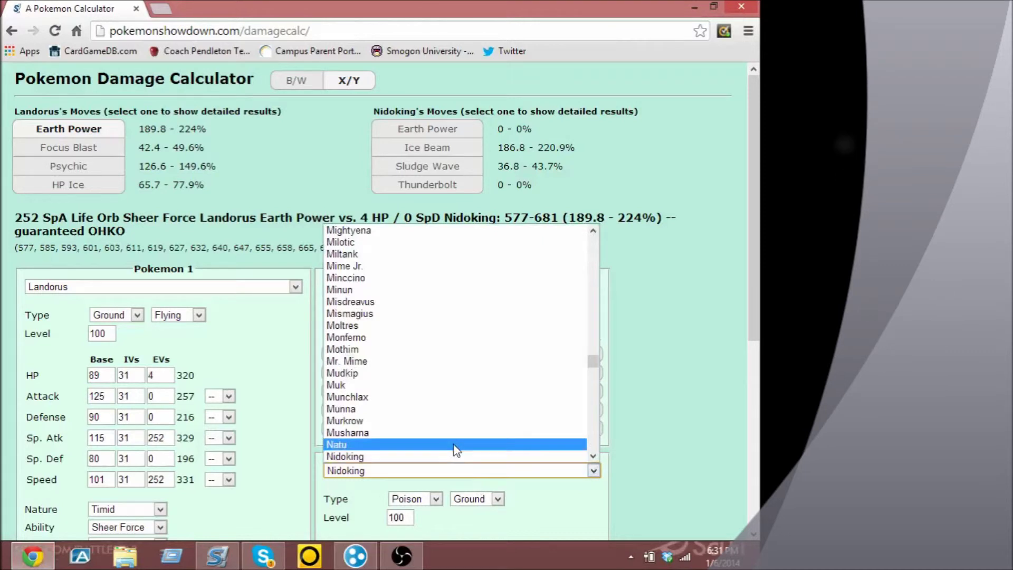
{"action": "type", "text": "toge"}
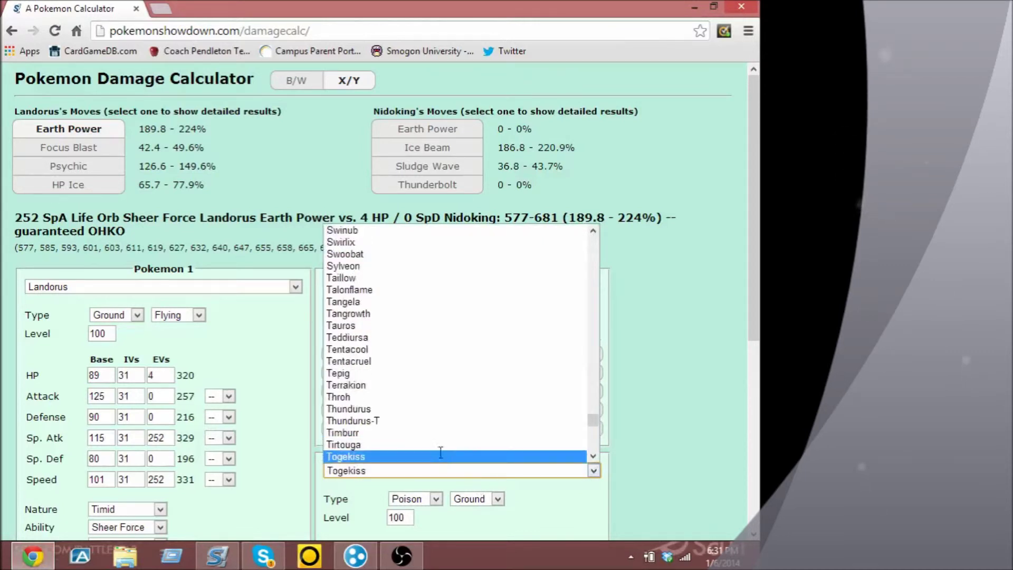
{"action": "left_click", "coordinate": [445, 457]}
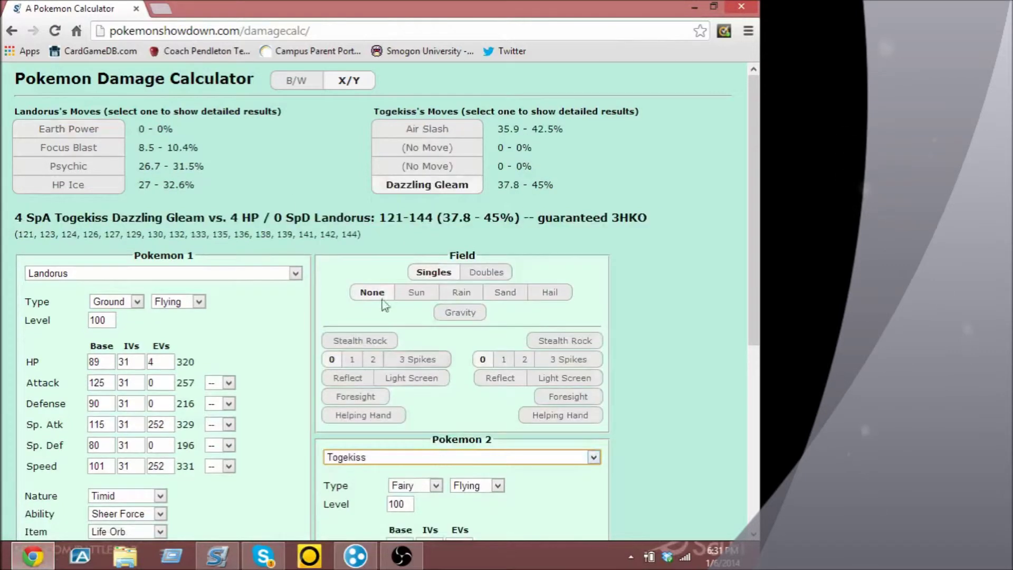
{"action": "left_click", "coordinate": [80, 190]}
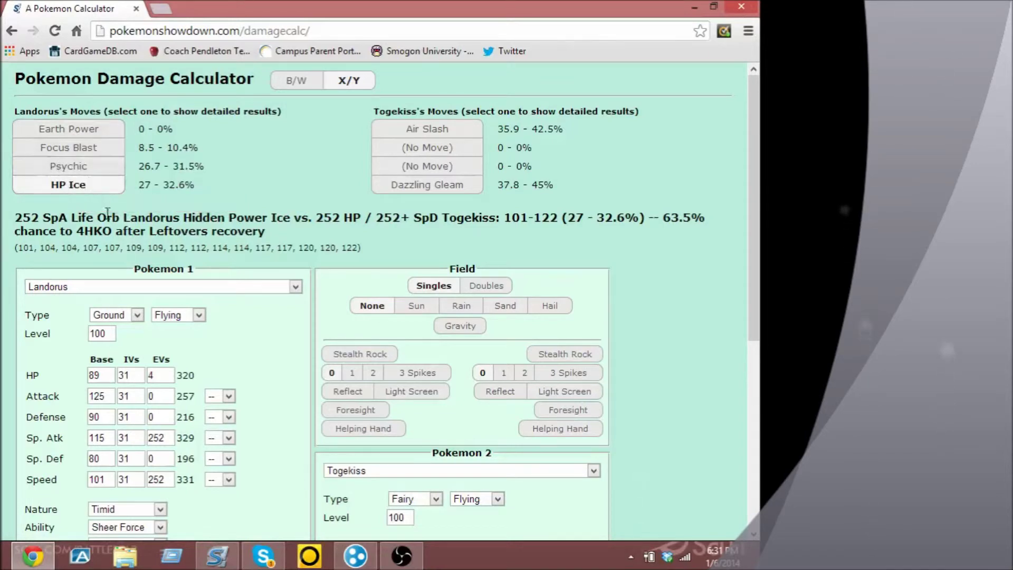
{"action": "left_click", "coordinate": [219, 556]}
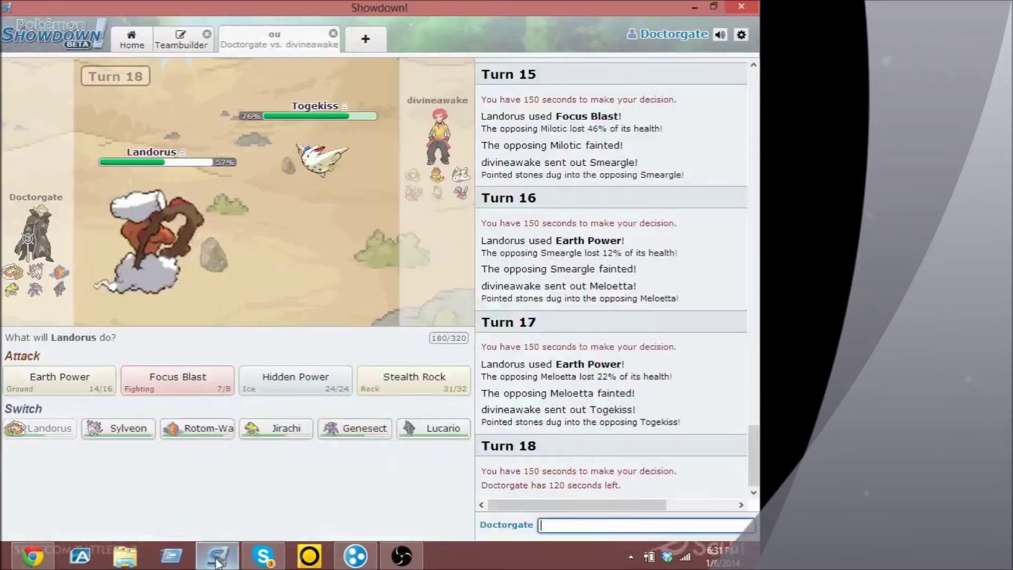
Hit Togekiss with Hidden Power to 27%, choose it again for turn 19, then return to the calculator.
{"action": "left_click", "coordinate": [290, 383]}
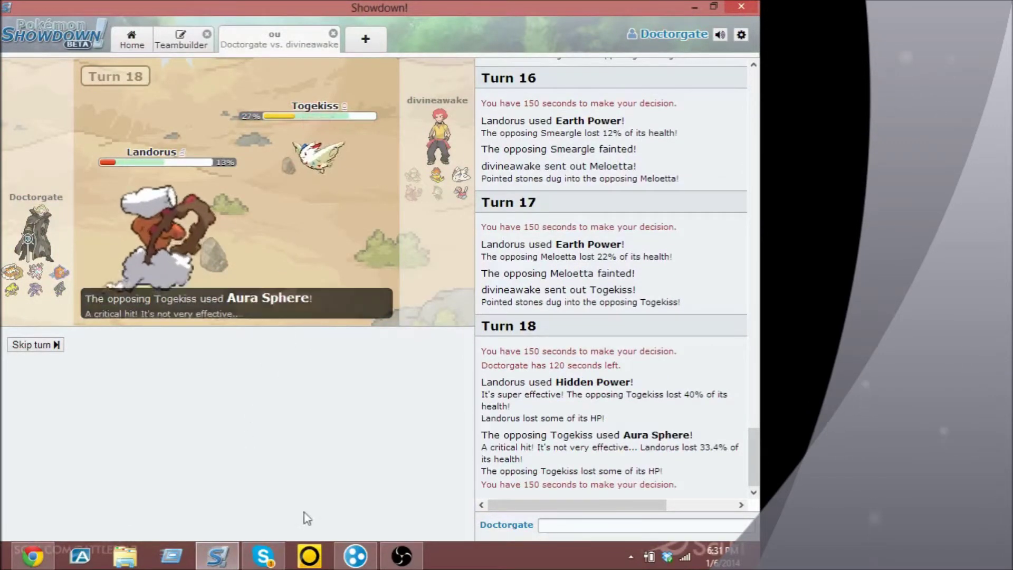
{"action": "left_click", "coordinate": [341, 384]}
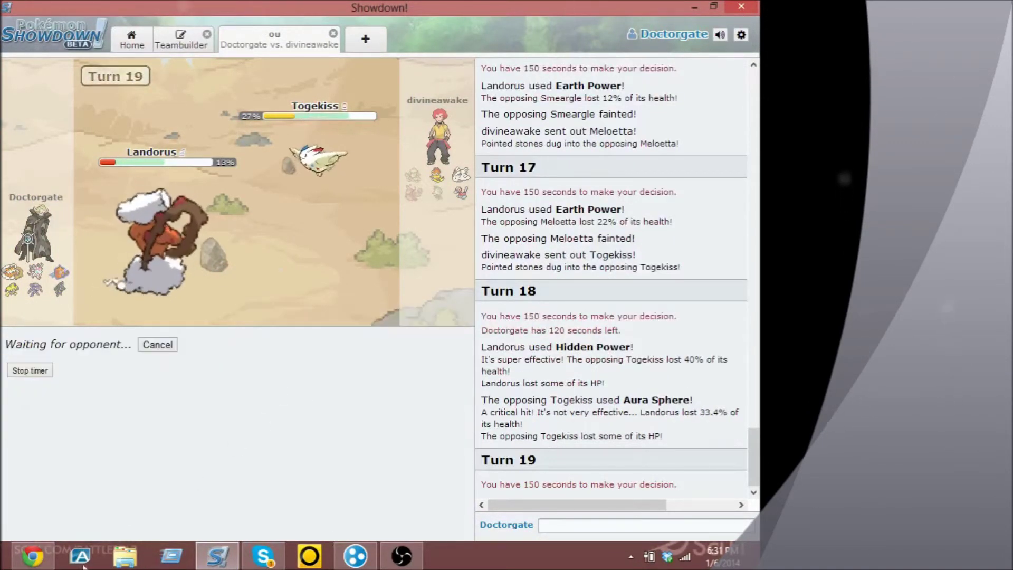
{"action": "key", "text": "alt+Tab"}
{"action": "scroll", "coordinate": [222, 385], "scroll_direction": "down", "scroll_amount": 3}
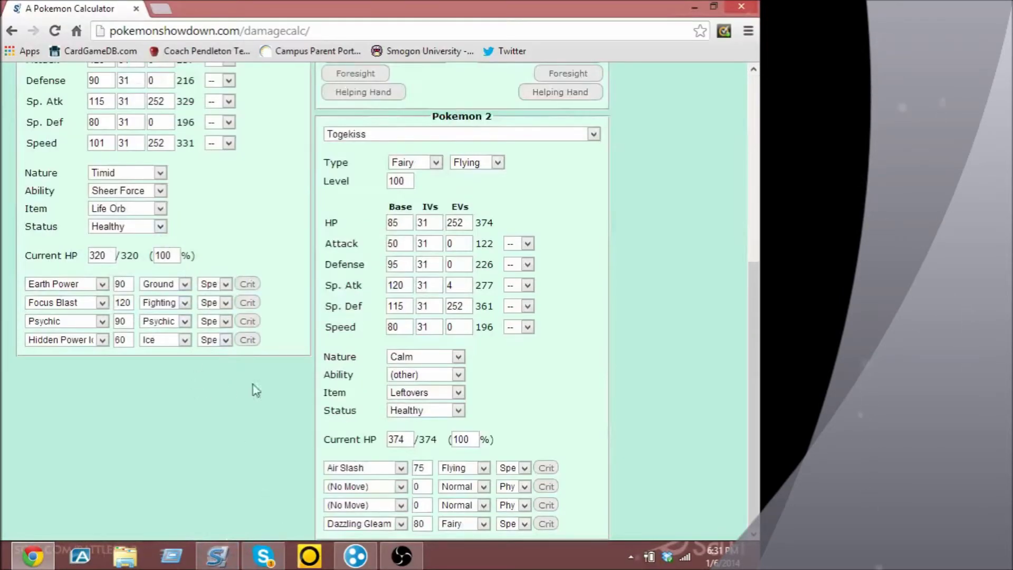
{"action": "scroll", "coordinate": [254, 389], "scroll_direction": "up", "scroll_amount": 5}
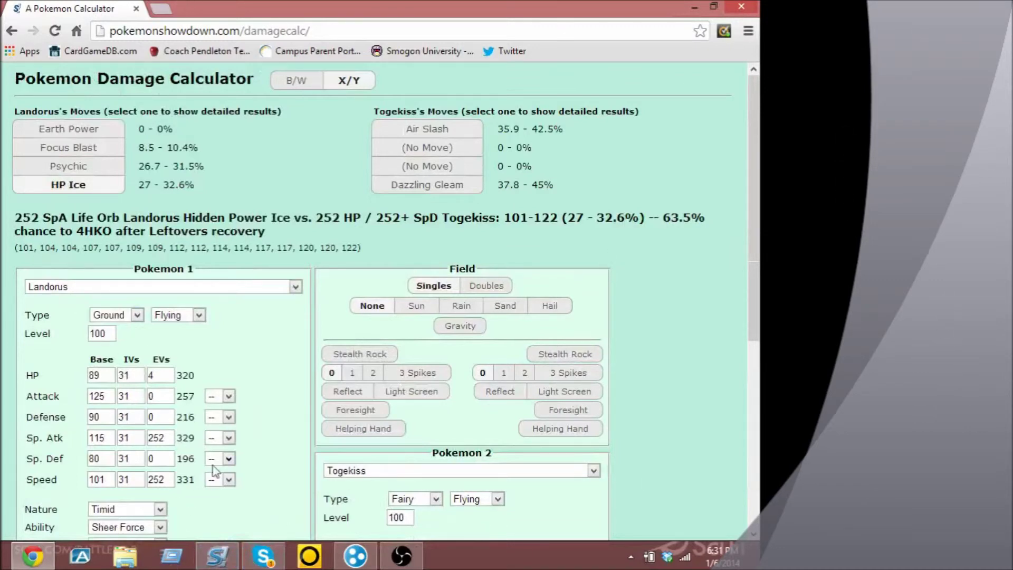
{"action": "scroll", "coordinate": [214, 470], "scroll_direction": "down", "scroll_amount": 2}
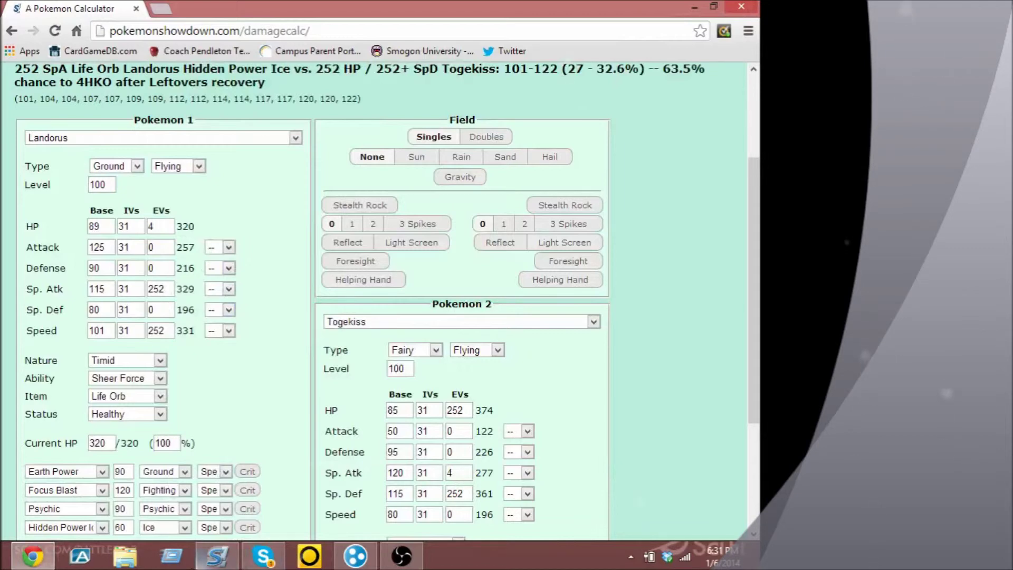
Return from the damage calculator to the Showdown battle window.
{"action": "left_click", "coordinate": [216, 556]}
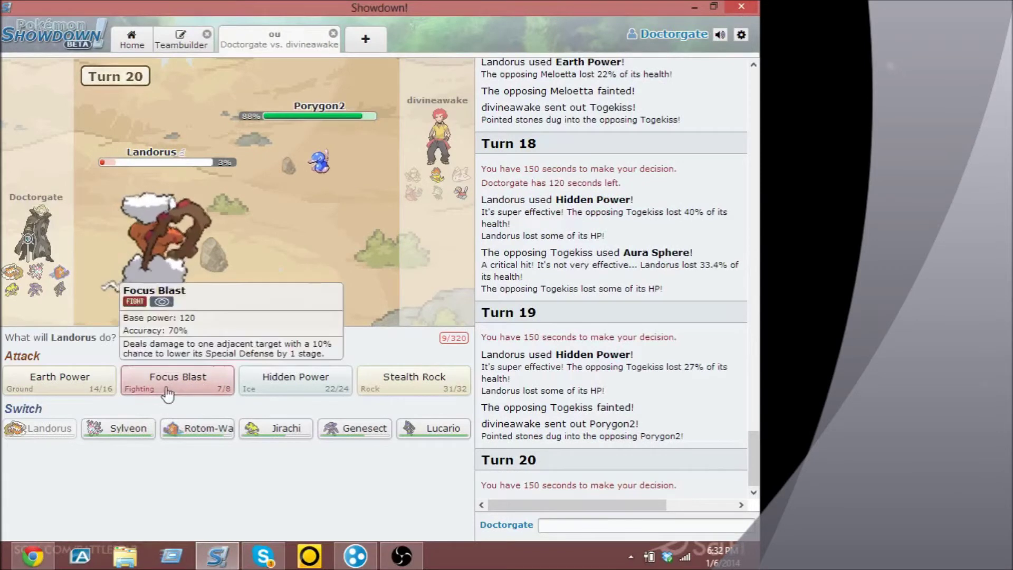
Have Landorus use Focus Blast on Porygon2, then send in Lucario after Landorus faints.
{"action": "left_click", "coordinate": [202, 378]}
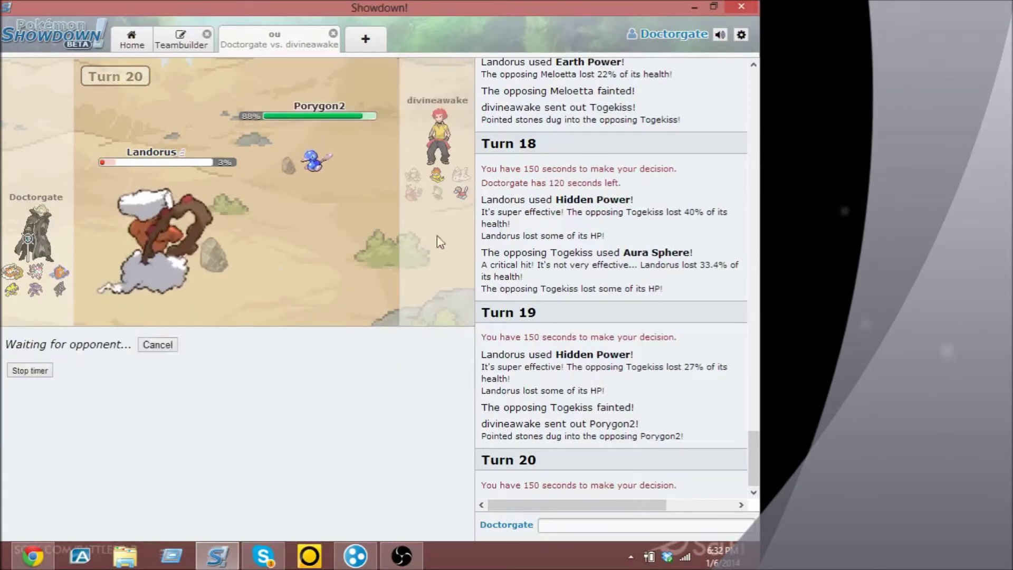
{"action": "mouse_move", "coordinate": [317, 162]}
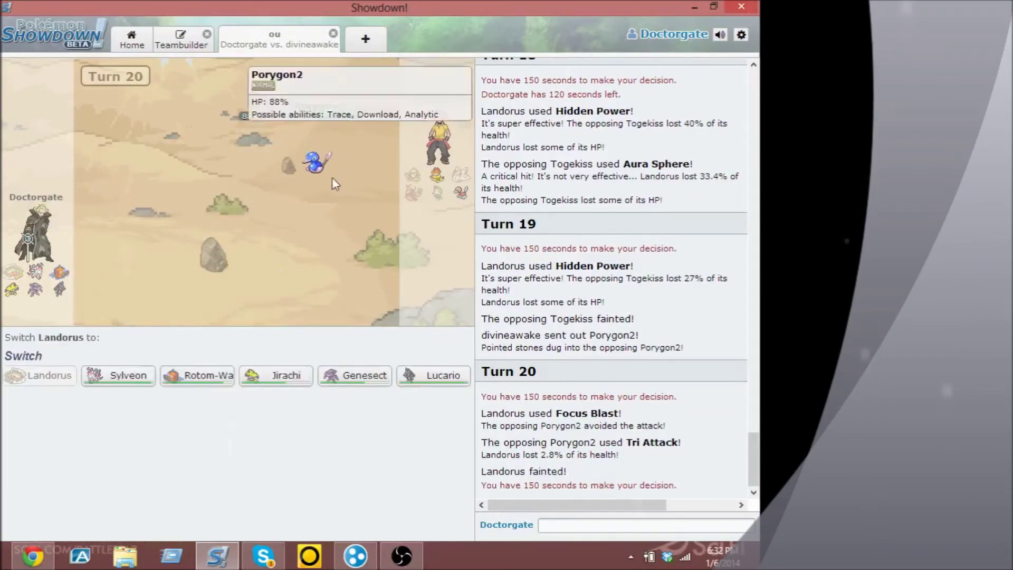
{"action": "mouse_move", "coordinate": [434, 375]}
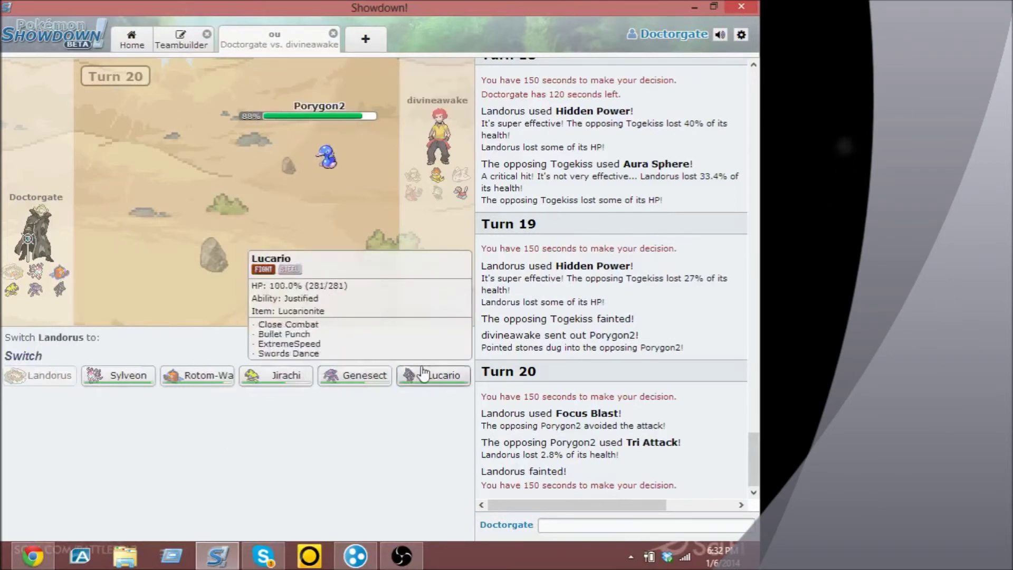
{"action": "left_click", "coordinate": [414, 381]}
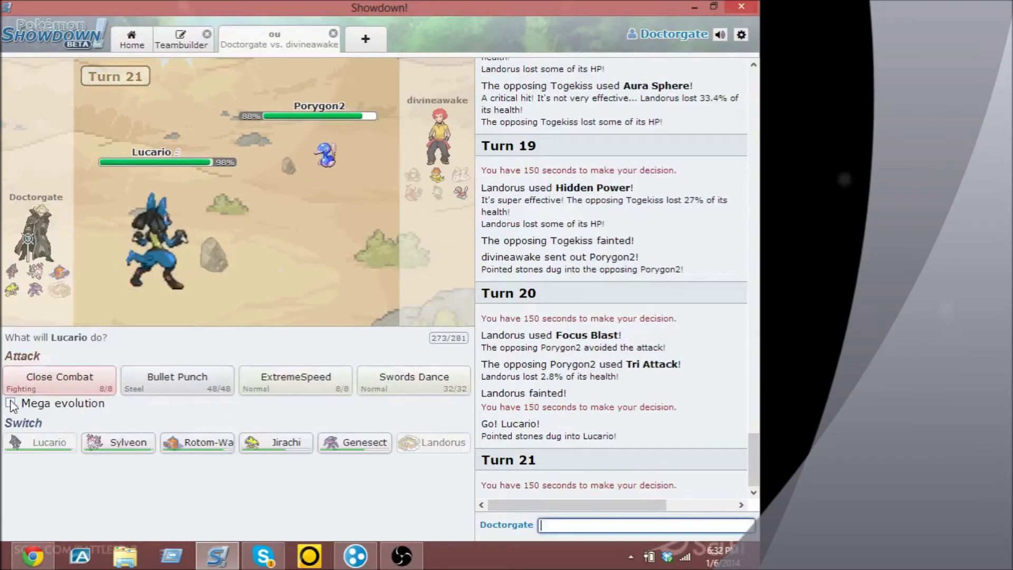
Mega Lucario's Close Combat KOs Porygon2 and Scrafty for the win, then send 'gg' and open OBS.
{"action": "left_click", "coordinate": [28, 388]}
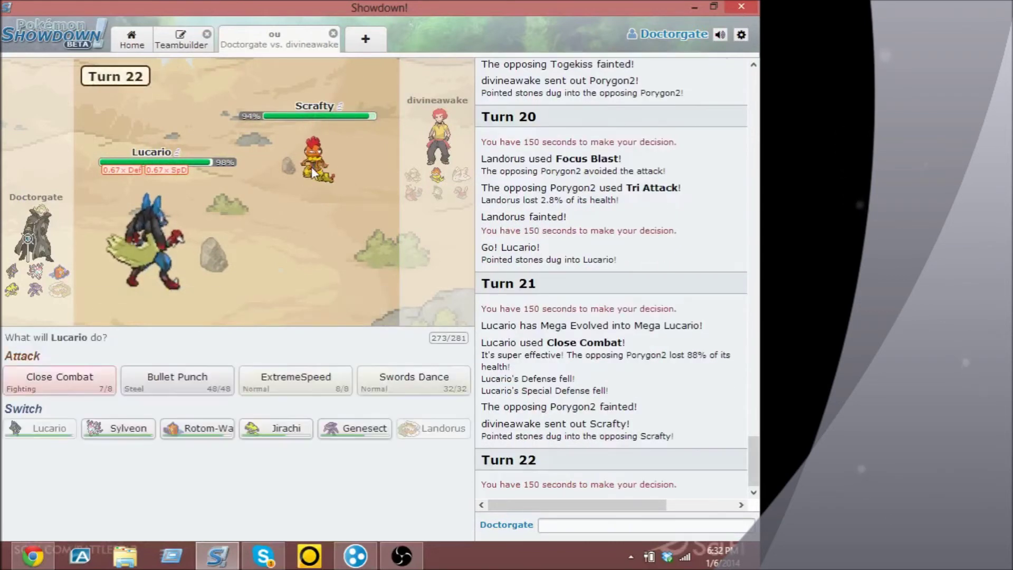
{"action": "left_click", "coordinate": [56, 380]}
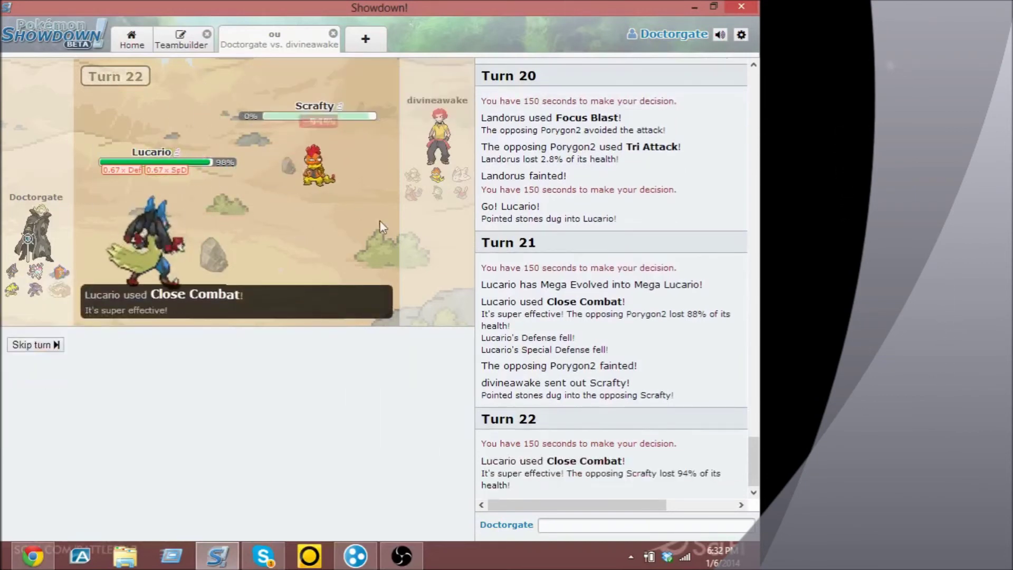
{"action": "left_click", "coordinate": [599, 524]}
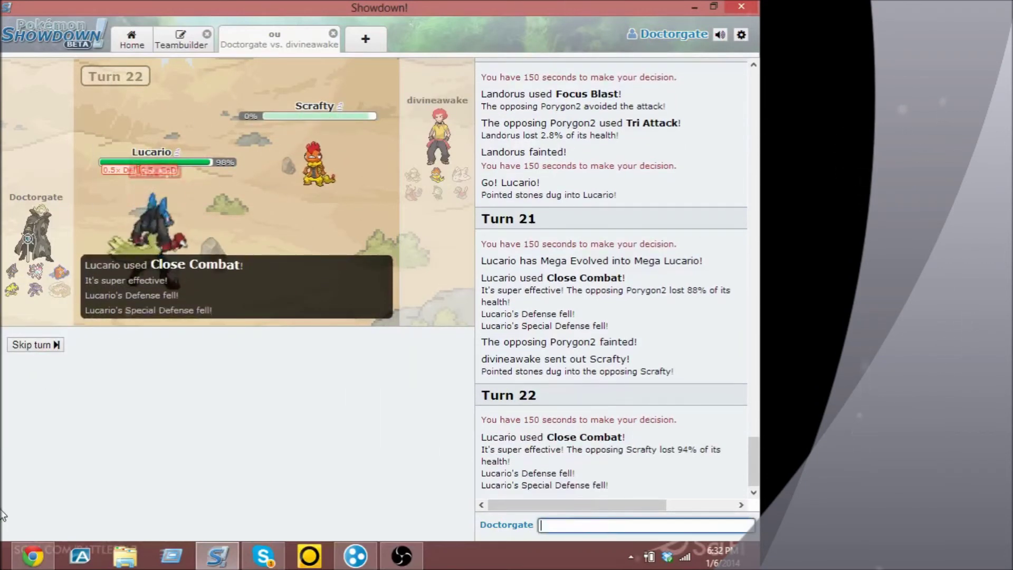
{"action": "type", "text": "gg"}
{"action": "key", "text": "Return"}
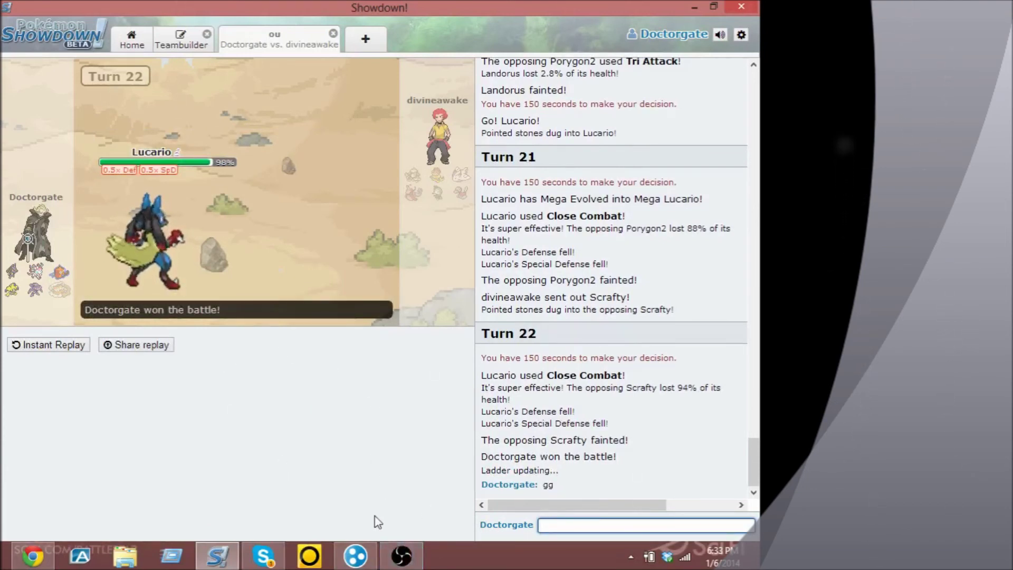
{"action": "mouse_move", "coordinate": [402, 557]}
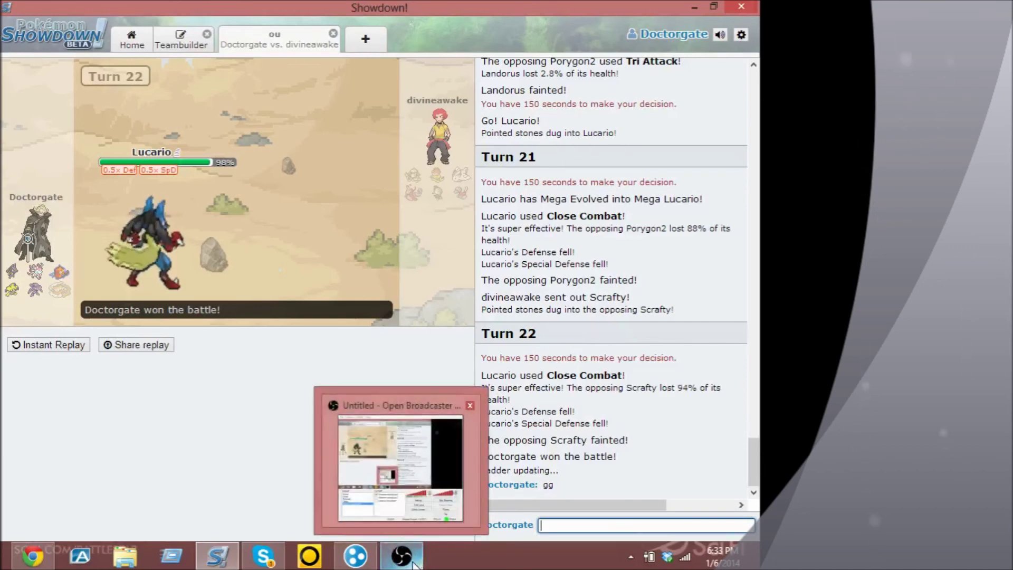
{"action": "left_click", "coordinate": [402, 557]}
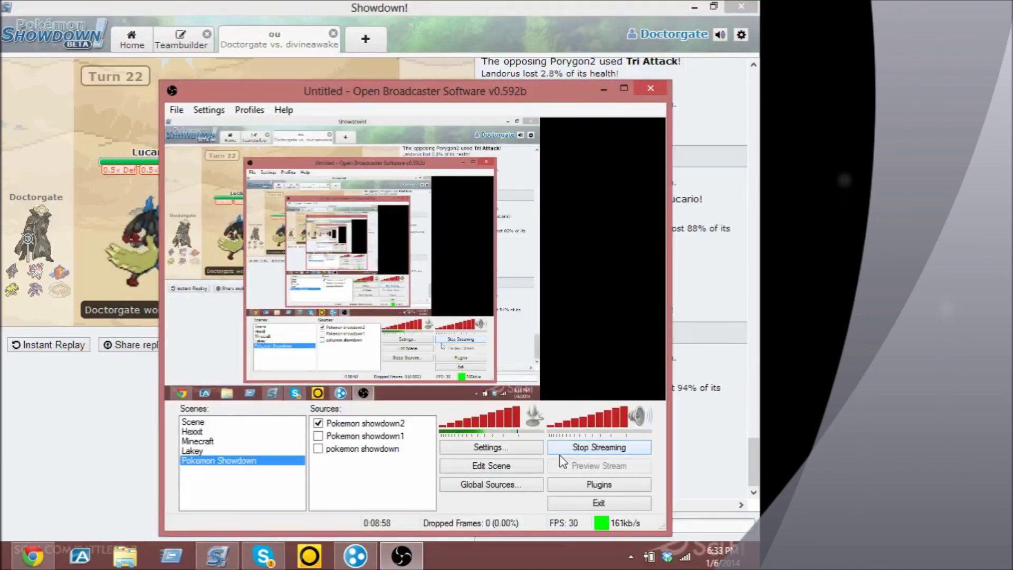